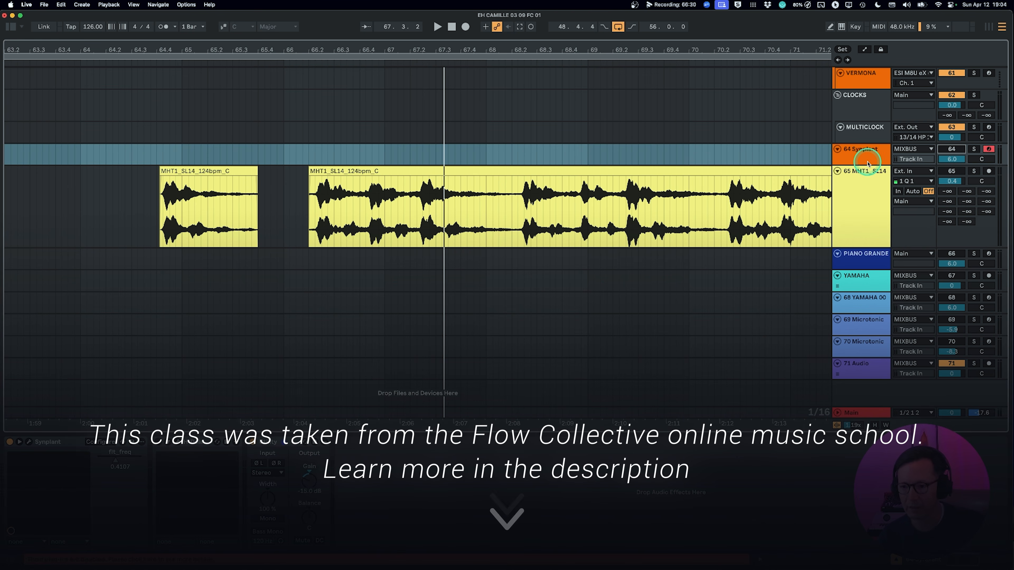
- Select the 12 HH OPEN track and open its Microtonic plug-in window
{"action": "scroll", "coordinate": [485, 309], "scroll_direction": "up", "scroll_amount": 20}
{"action": "scroll", "coordinate": [488, 311], "scroll_direction": "up", "scroll_amount": 5}
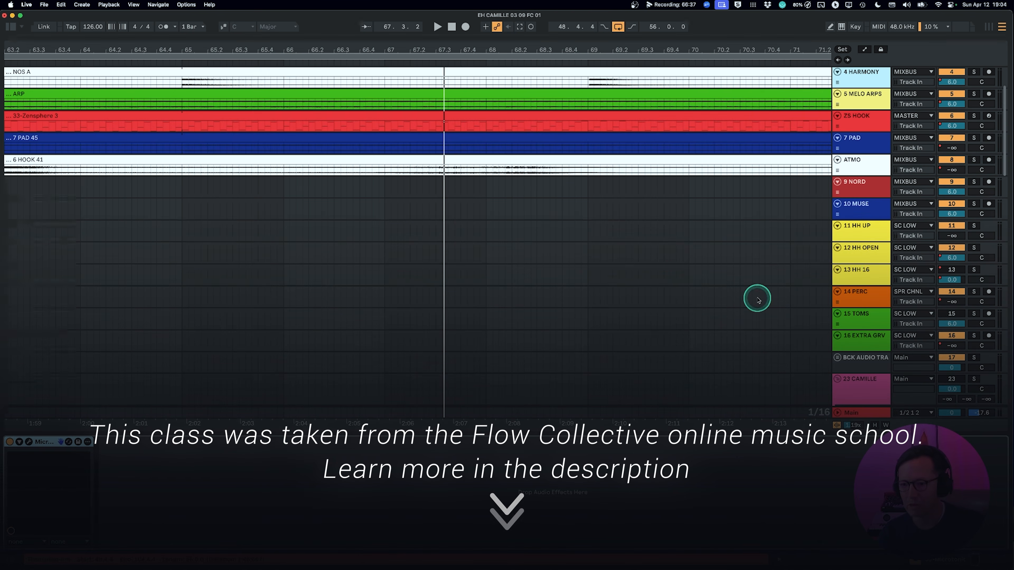
{"action": "left_click", "coordinate": [859, 253]}
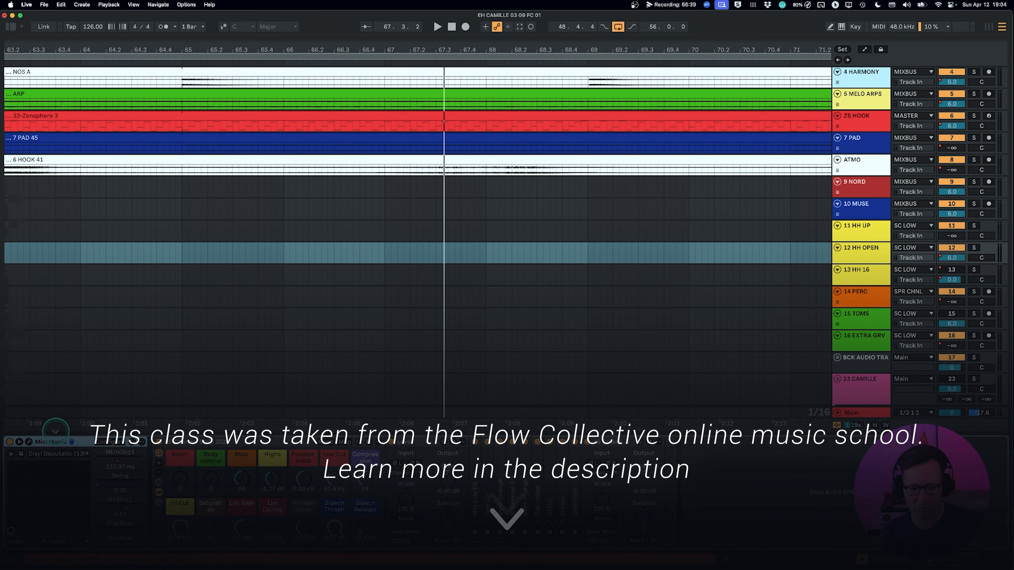
{"action": "left_click", "coordinate": [29, 442]}
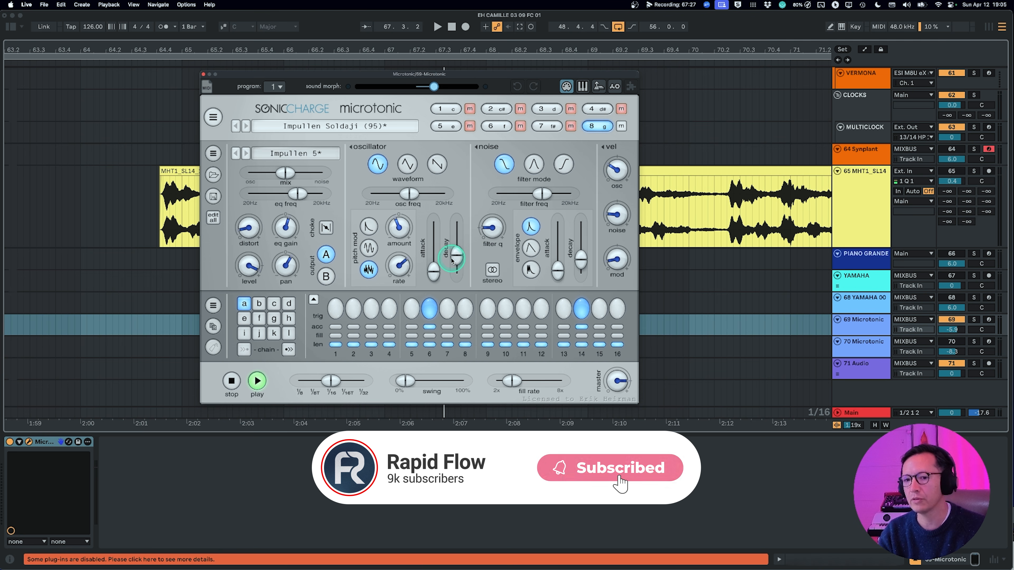
- Reposition the Microtonic plug-in window and lower the volume of the 69 Microtonic track to -20.8 dB
{"action": "mouse_move", "coordinate": [451, 261]}
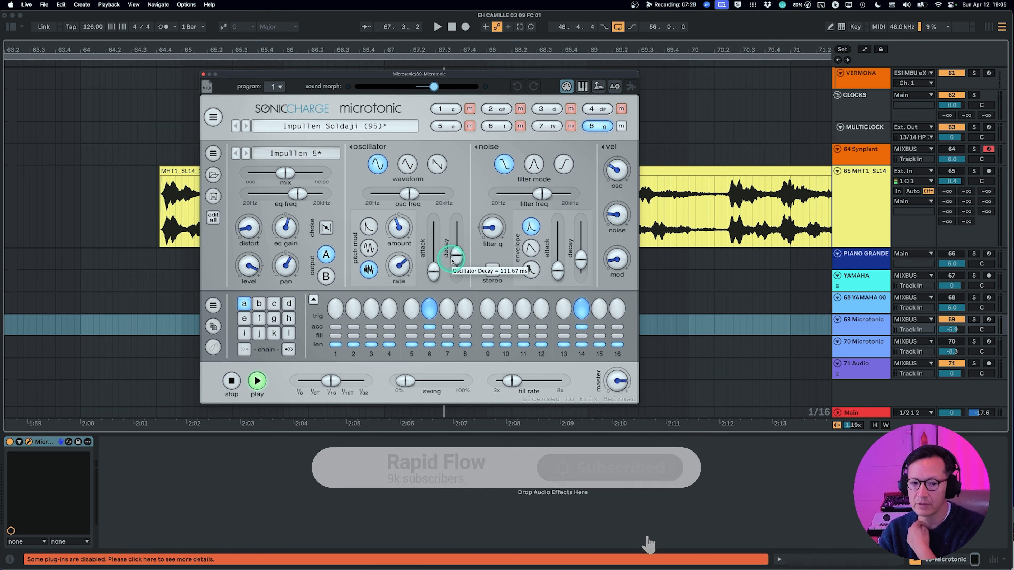
{"action": "left_click_drag", "start_coordinate": [468, 69], "coordinate": [500, 75]}
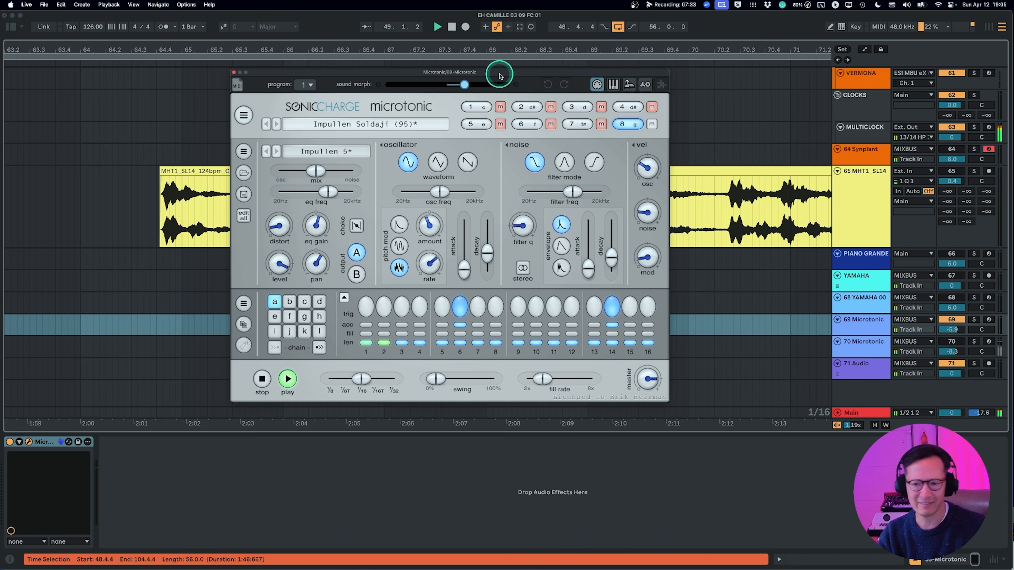
{"action": "left_click_drag", "start_coordinate": [952, 329], "coordinate": [954, 329]}
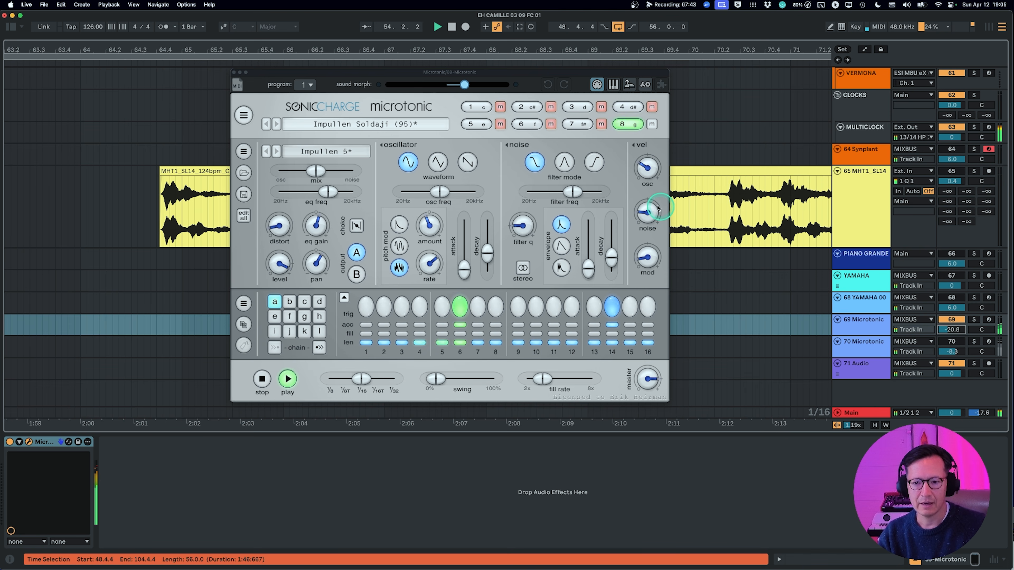
- Set drum channel 8's noise velocity sensitivity to 0% and lower its oscillator frequency to about 249 Hz
{"action": "left_click_drag", "start_coordinate": [648, 212], "coordinate": [645, 224]}
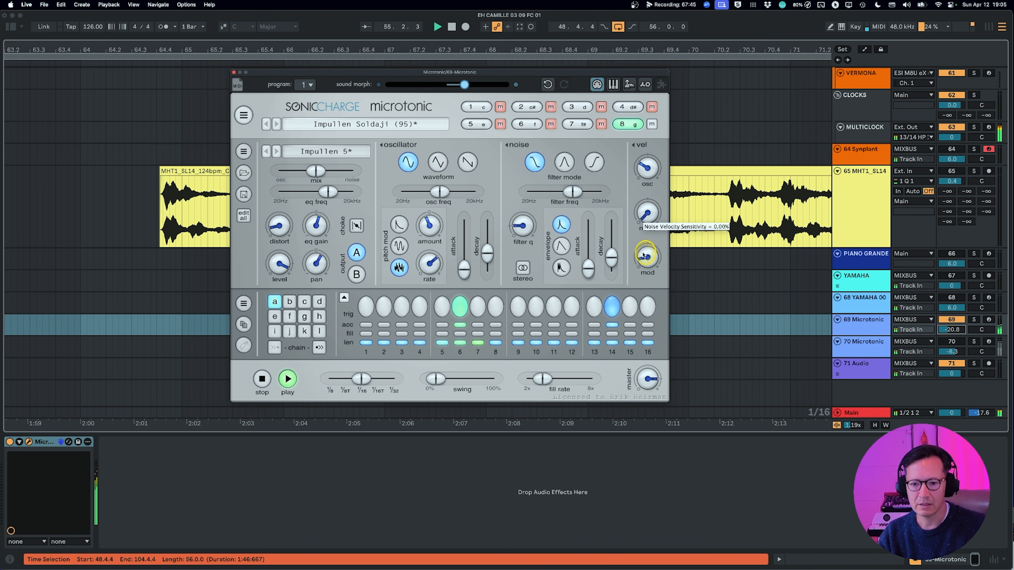
{"action": "left_click", "coordinate": [423, 195]}
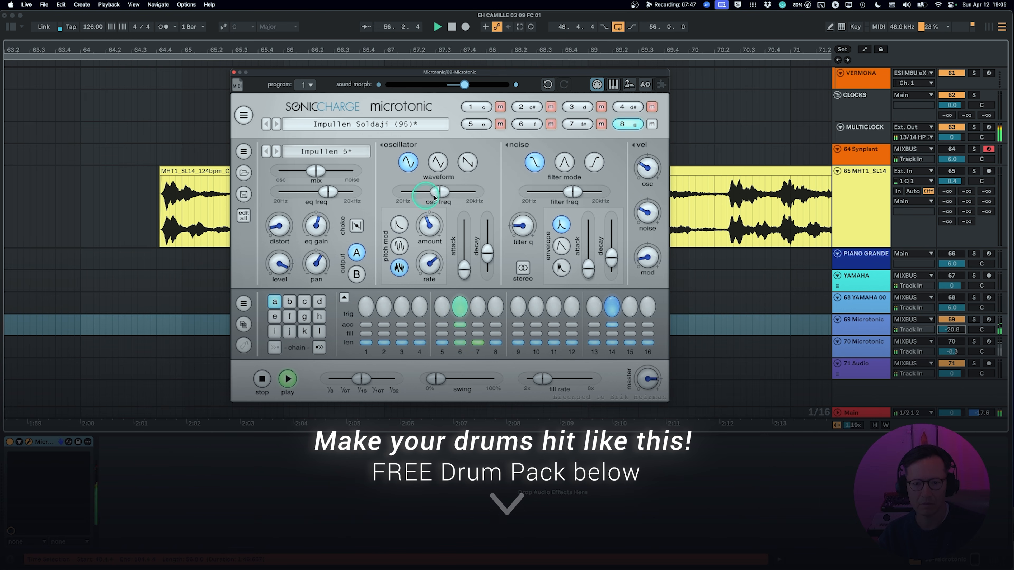
{"action": "left_click_drag", "start_coordinate": [440, 196], "coordinate": [429, 198]}
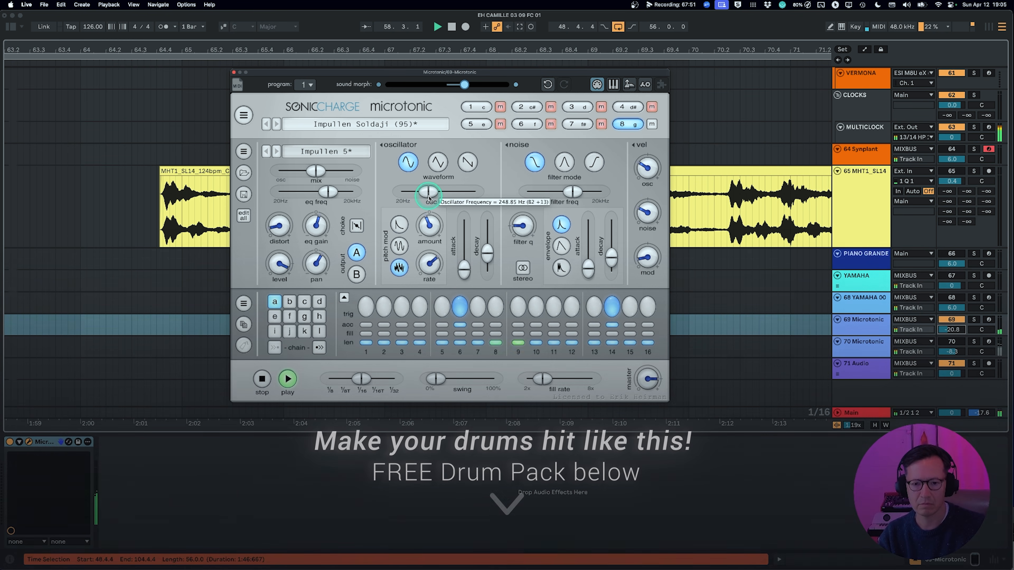
- Lengthen channel 8's oscillator decay, adjust the pitch modulation amount and lower the oscillator frequency further
{"action": "mouse_move", "coordinate": [487, 253]}
{"action": "left_mouse_down"}
{"action": "mouse_move", "coordinate": [484, 227]}
{"action": "mouse_move", "coordinate": [487, 240]}
{"action": "left_mouse_up"}
{"action": "left_click", "coordinate": [431, 225]}
{"action": "left_click_drag", "start_coordinate": [430, 225], "coordinate": [439, 231]}
{"action": "left_click_drag", "start_coordinate": [430, 192], "coordinate": [420, 193]}
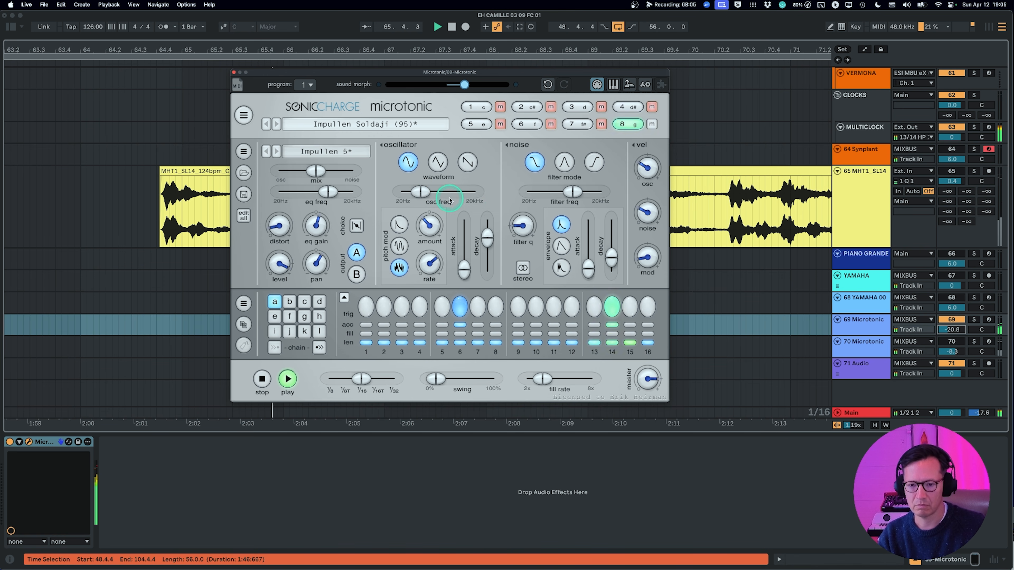
- Raise channel 8's noise velocity sensitivity, make the noise stereo and lengthen its noise decay
{"action": "left_click_drag", "start_coordinate": [647, 215], "coordinate": [646, 168]}
{"action": "mouse_move", "coordinate": [611, 258]}
{"action": "left_mouse_down"}
{"action": "mouse_move", "coordinate": [613, 235]}
{"action": "mouse_move", "coordinate": [608, 252]}
{"action": "left_mouse_up"}
{"action": "left_click", "coordinate": [523, 269]}
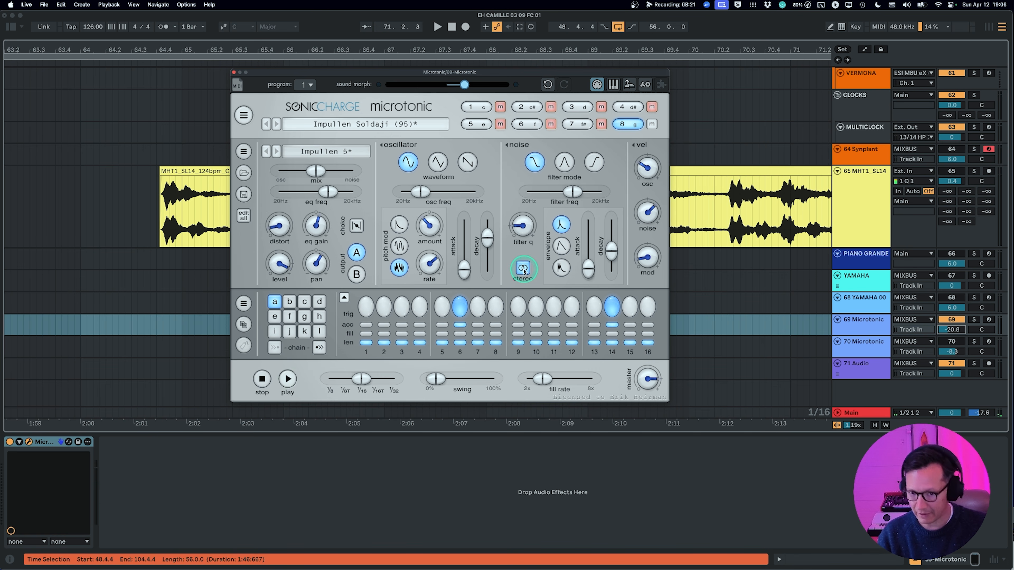
{"action": "left_click", "coordinate": [584, 271]}
{"action": "left_click", "coordinate": [610, 257]}
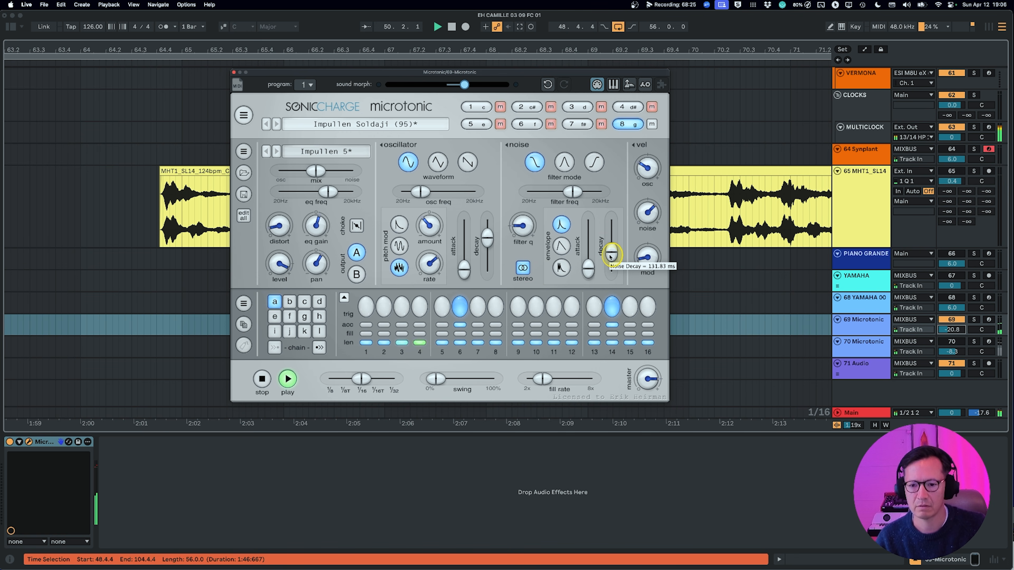
{"action": "mouse_move", "coordinate": [610, 251]}
{"action": "left_mouse_down"}
{"action": "mouse_move", "coordinate": [610, 219]}
{"action": "mouse_move", "coordinate": [607, 254]}
{"action": "left_mouse_up"}
- Lower channel 8's noise velocity sensitivity, raise its oscillator velocity sensitivity and stop playback
{"action": "left_click_drag", "start_coordinate": [646, 216], "coordinate": [640, 258]}
{"action": "left_click_drag", "start_coordinate": [647, 170], "coordinate": [642, 144]}
{"action": "left_click_drag", "start_coordinate": [646, 212], "coordinate": [645, 217]}
{"action": "key", "text": "space"}
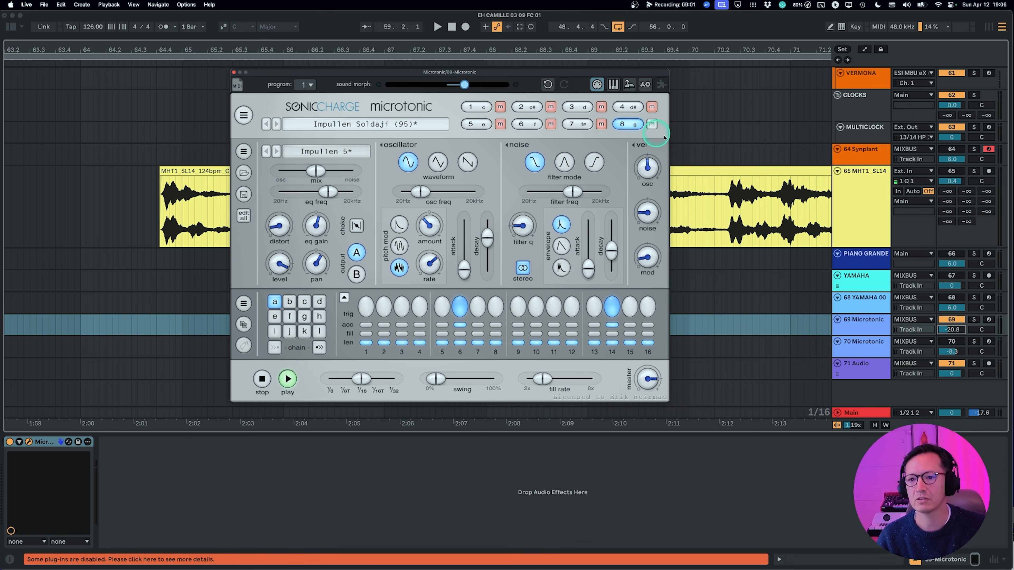
- During playback, switch channel 8's noise filter to band-pass, lower its frequency, raise its Q and lengthen the noise decay
{"action": "key", "text": "space"}
{"action": "left_click", "coordinate": [564, 162]}
{"action": "mouse_move", "coordinate": [575, 191]}
{"action": "left_mouse_down"}
{"action": "mouse_move", "coordinate": [543, 192]}
{"action": "mouse_move", "coordinate": [564, 193]}
{"action": "left_mouse_up"}
{"action": "left_click_drag", "start_coordinate": [521, 226], "coordinate": [551, 193]}
{"action": "left_click_drag", "start_coordinate": [611, 252], "coordinate": [611, 236]}
{"action": "mouse_move", "coordinate": [550, 193]}
{"action": "left_mouse_down"}
{"action": "mouse_move", "coordinate": [541, 198]}
{"action": "mouse_move", "coordinate": [557, 198]}
{"action": "mouse_move", "coordinate": [541, 201]}
{"action": "mouse_move", "coordinate": [550, 199]}
{"action": "left_mouse_up"}
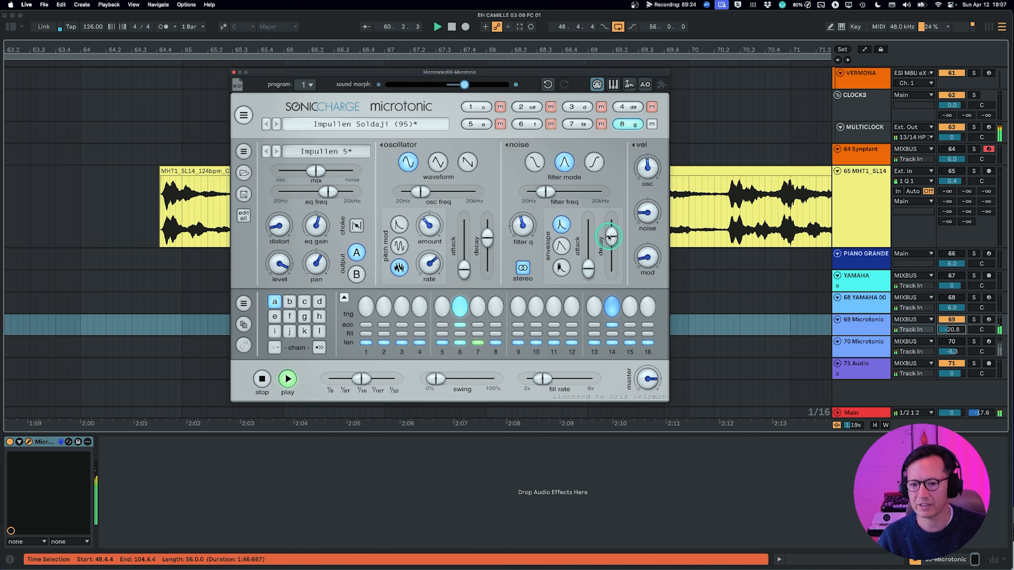
{"action": "left_click_drag", "start_coordinate": [612, 236], "coordinate": [611, 242]}
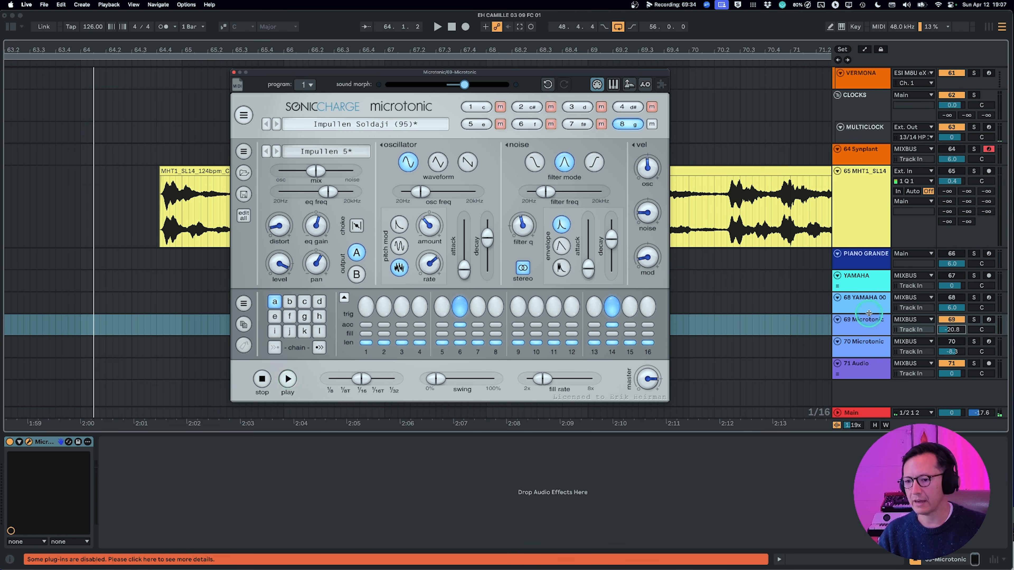
- Duplicate the 69 Microtonic track and open the preset browsing options in the copy's plug-in
{"action": "left_click", "coordinate": [864, 325]}
{"action": "left_click", "coordinate": [640, 296]}
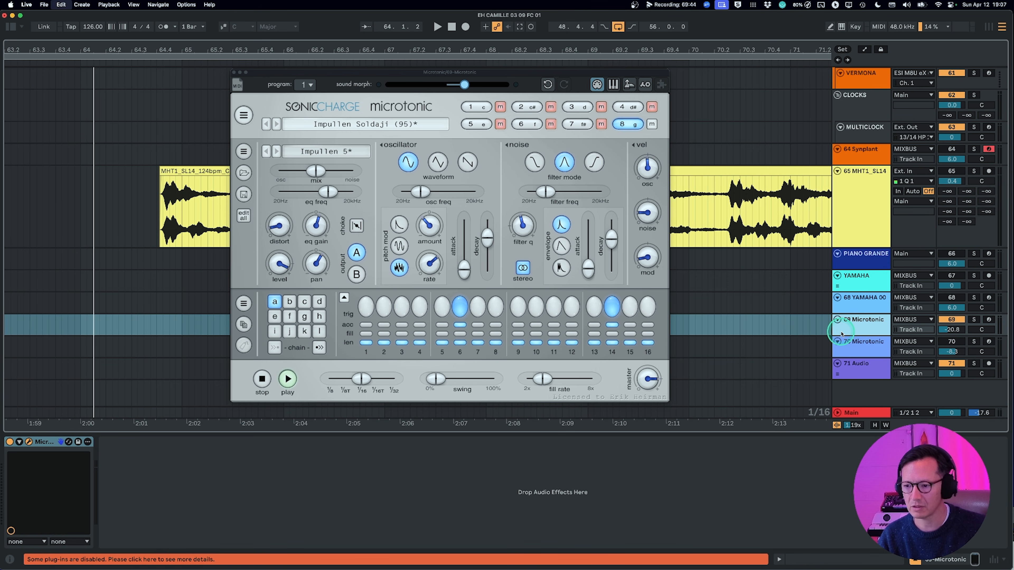
{"action": "left_click", "coordinate": [335, 127]}
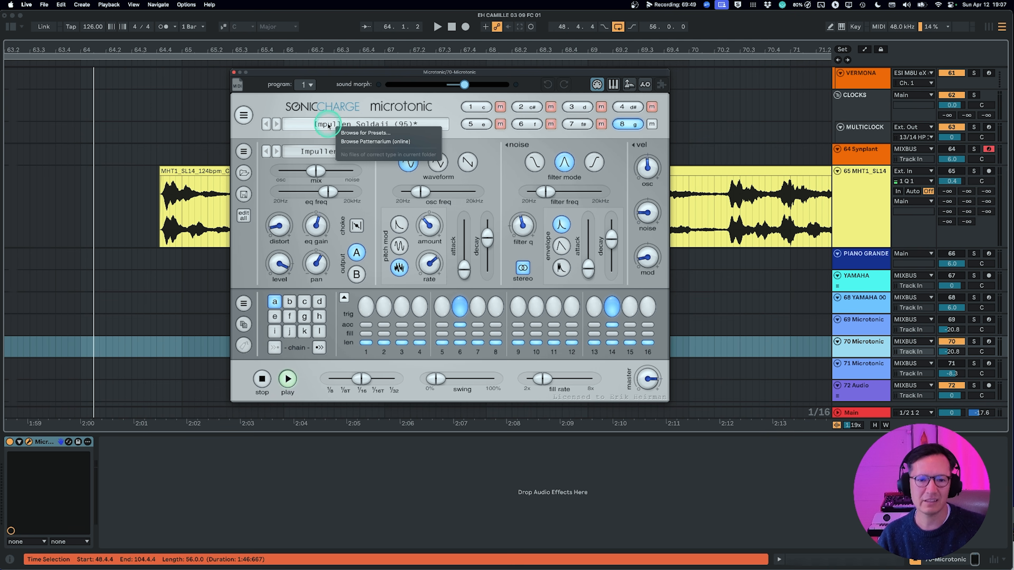
- Switch to Chrome, close the Zoom tab and bring the Patternarium page into full view
{"action": "key", "text": "super+Tab"}
{"action": "key", "text": "super+Tab"}
{"action": "key", "text": "super+Tab"}
{"action": "key", "text": "super+Tab"}
{"action": "key", "text": "super+Tab"}
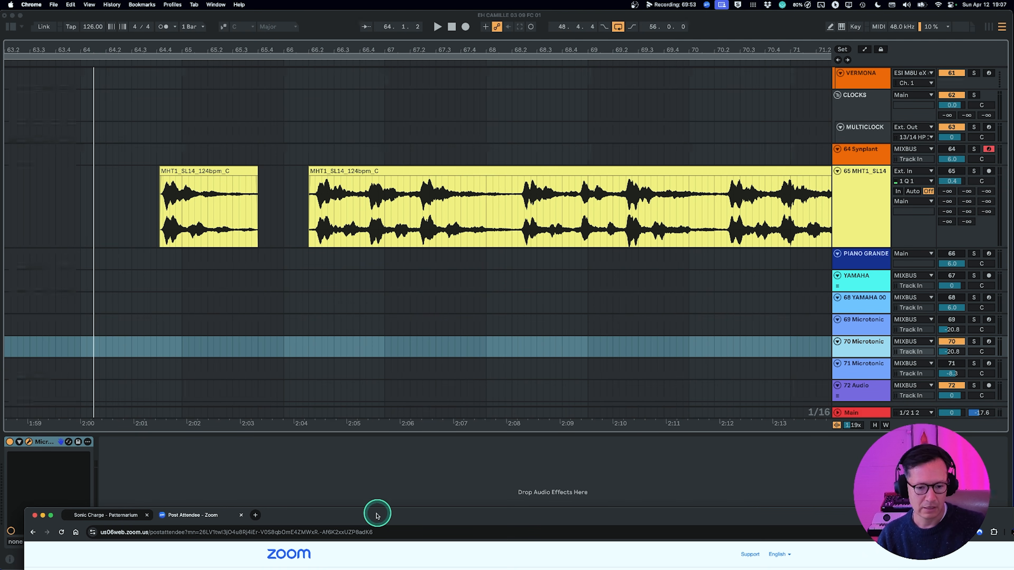
{"action": "left_click_drag", "start_coordinate": [377, 515], "coordinate": [364, 48]}
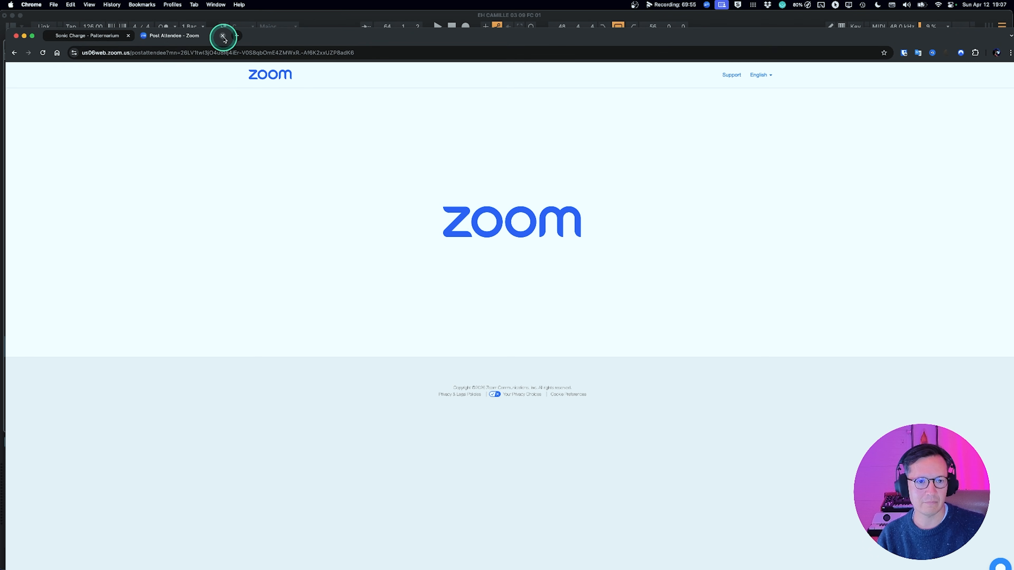
{"action": "left_click", "coordinate": [223, 36]}
{"action": "left_click_drag", "start_coordinate": [251, 37], "coordinate": [246, 3]}
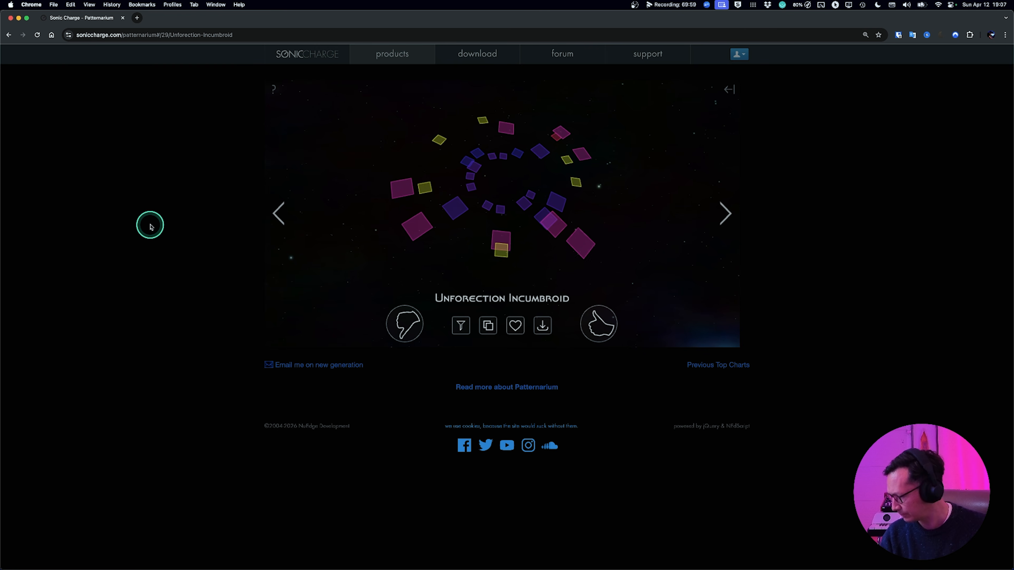
- Play and step through the Patternarium patterns up to Interophiti Symphytograph
{"action": "mouse_move", "coordinate": [485, 234]}
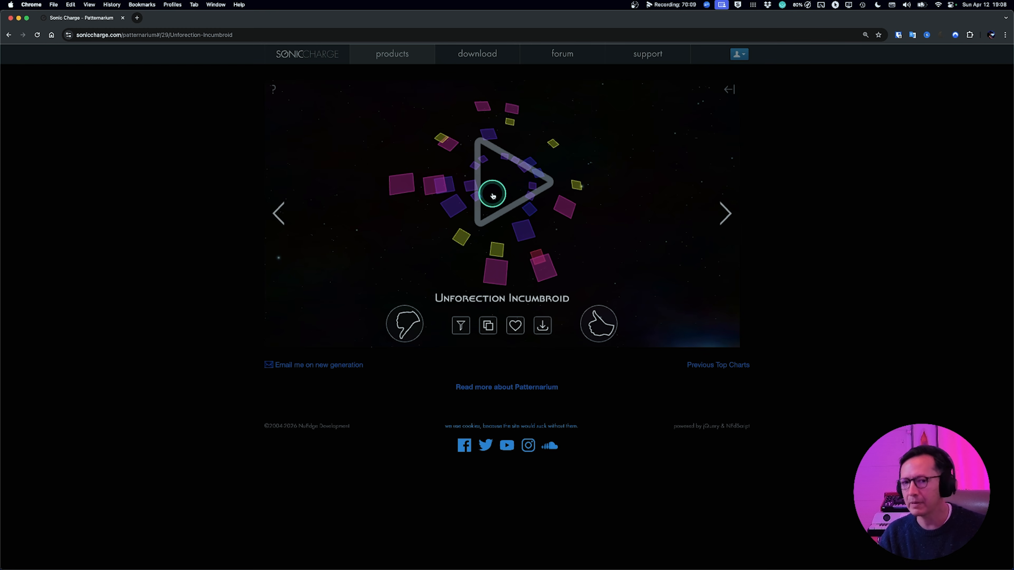
{"action": "key", "text": "Up"}
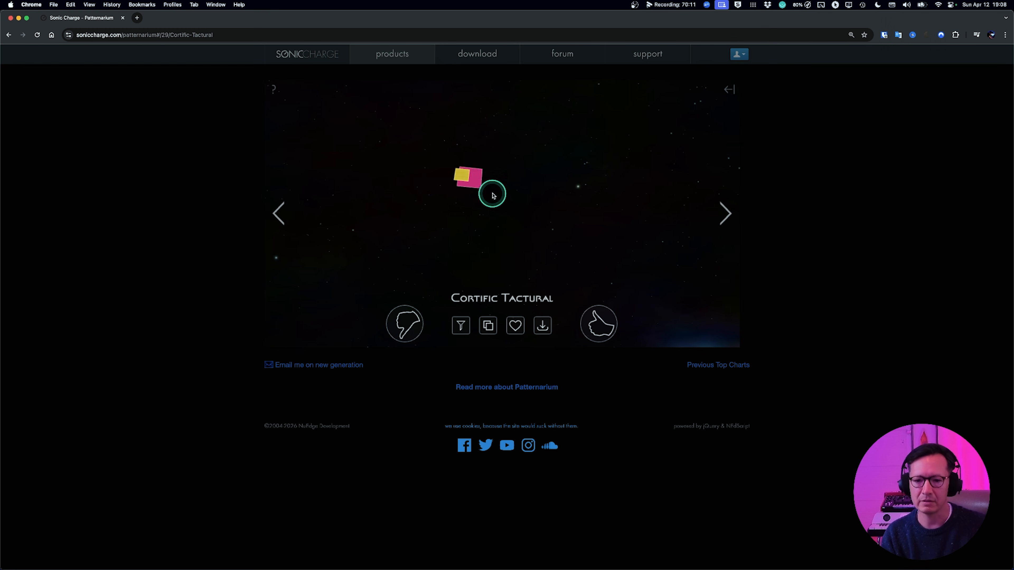
{"action": "left_click", "coordinate": [724, 212]}
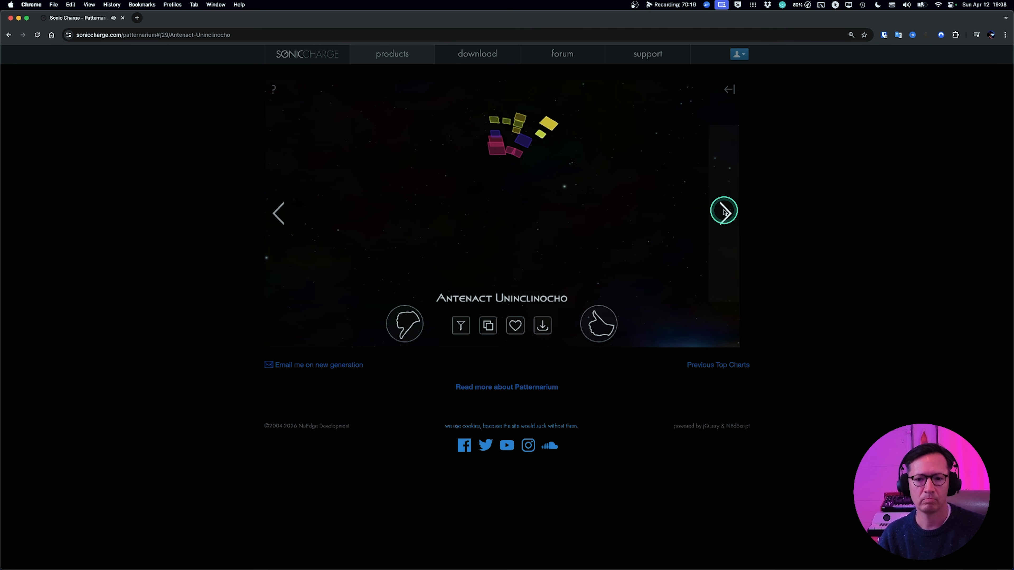
{"action": "left_click", "coordinate": [724, 212]}
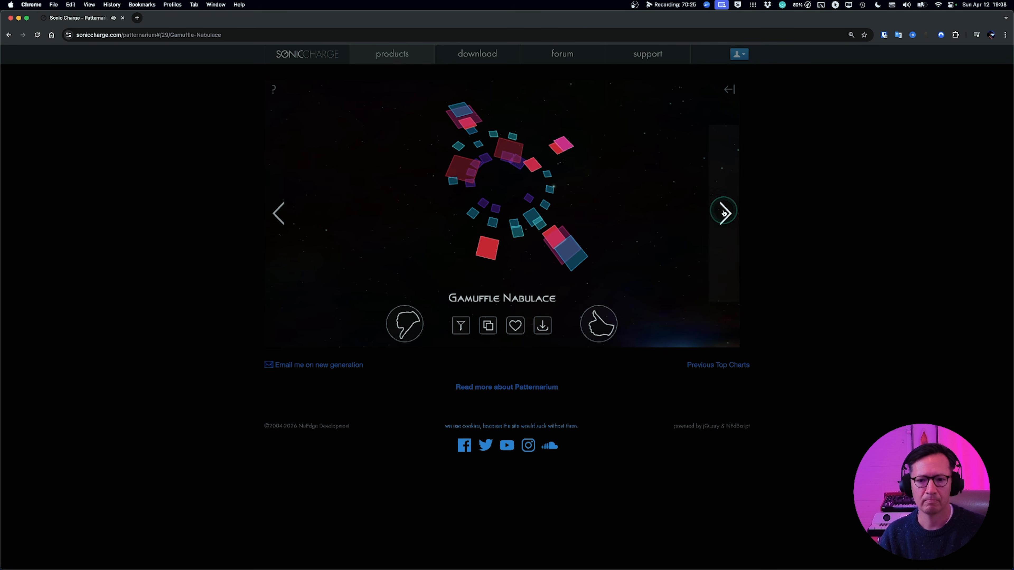
{"action": "left_click", "coordinate": [724, 212]}
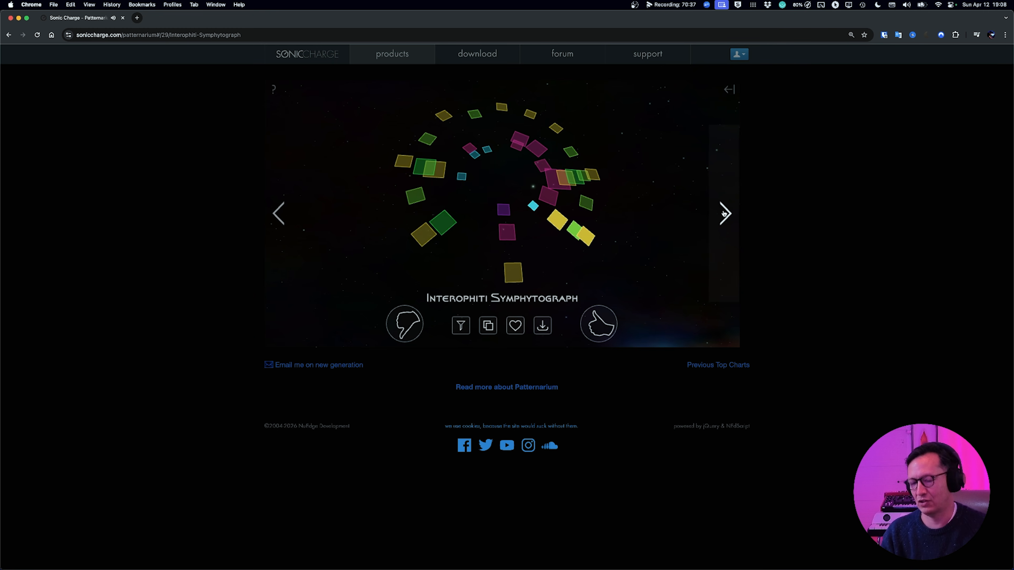
- Copy the Interophiti Symphytograph pattern and paste it as the preset into Microtonic on track 70 in Live
{"action": "left_click", "coordinate": [723, 213]}
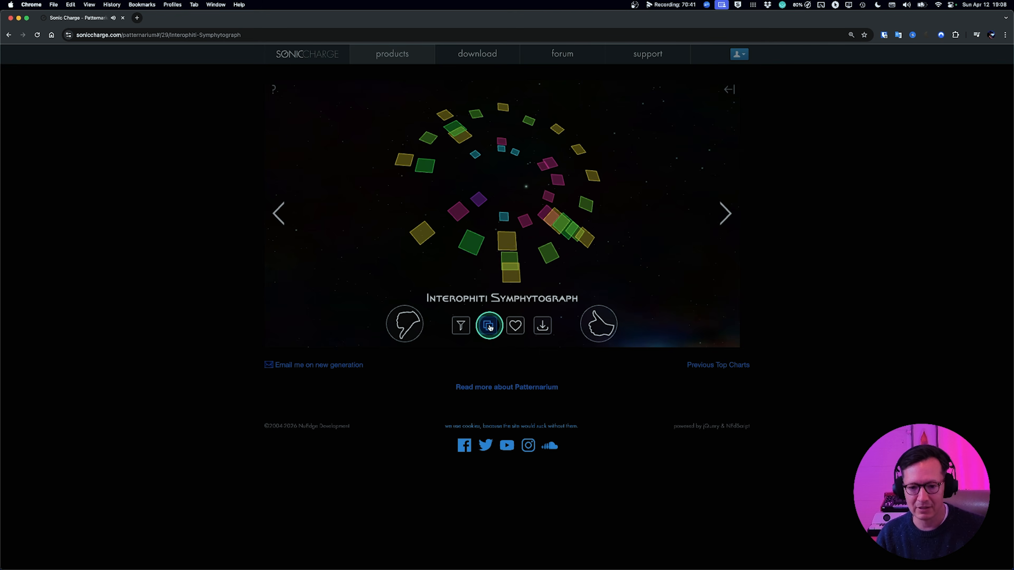
{"action": "key", "text": "super+Tab"}
{"action": "left_click", "coordinate": [549, 343]}
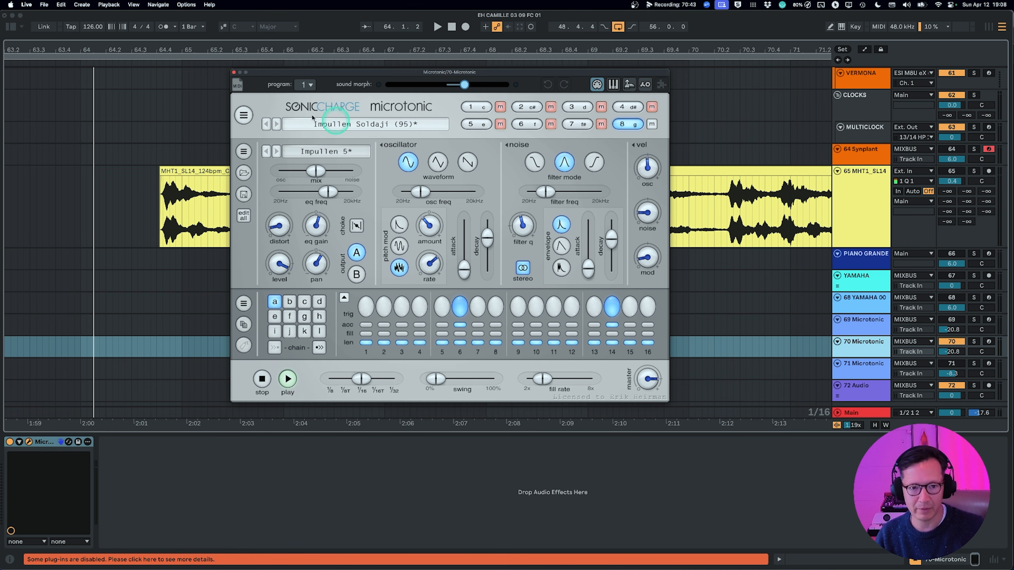
{"action": "left_click", "coordinate": [243, 115]}
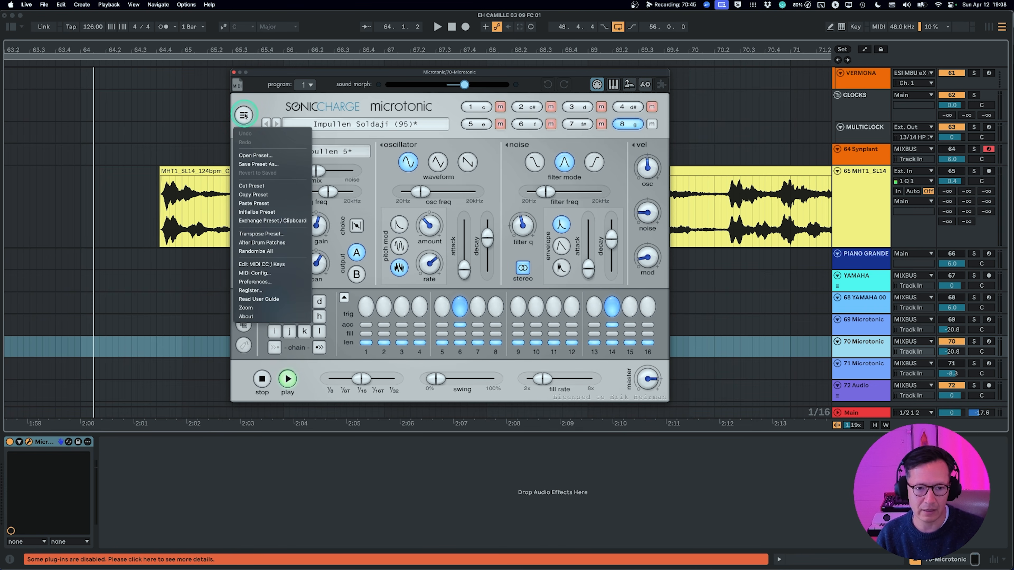
{"action": "left_click", "coordinate": [278, 205]}
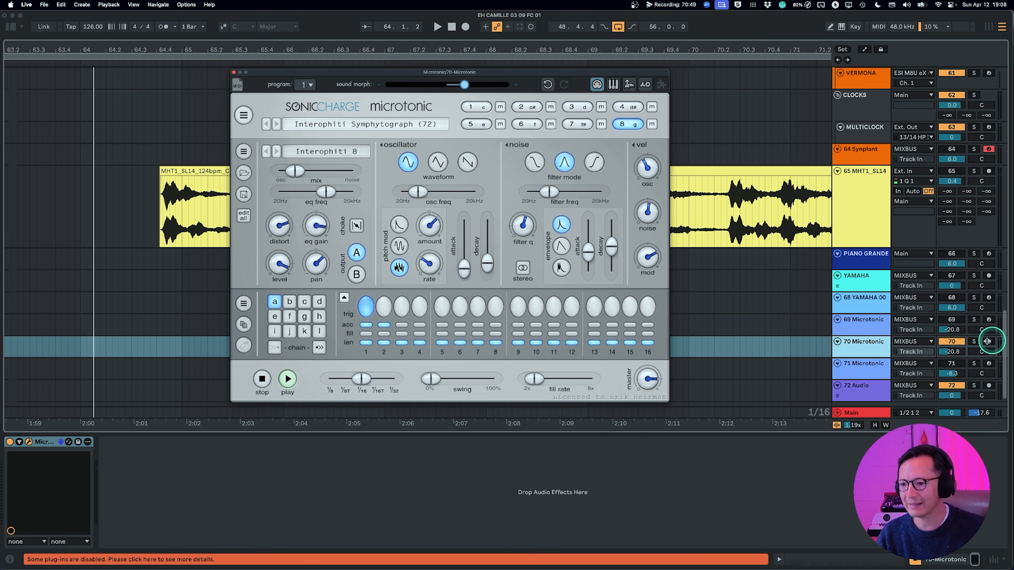
- Solo track 70, start playback and audition Microtonic's drum channels 1 to 3 one by one, leaving channel 3 isolated
{"action": "left_click", "coordinate": [974, 342]}
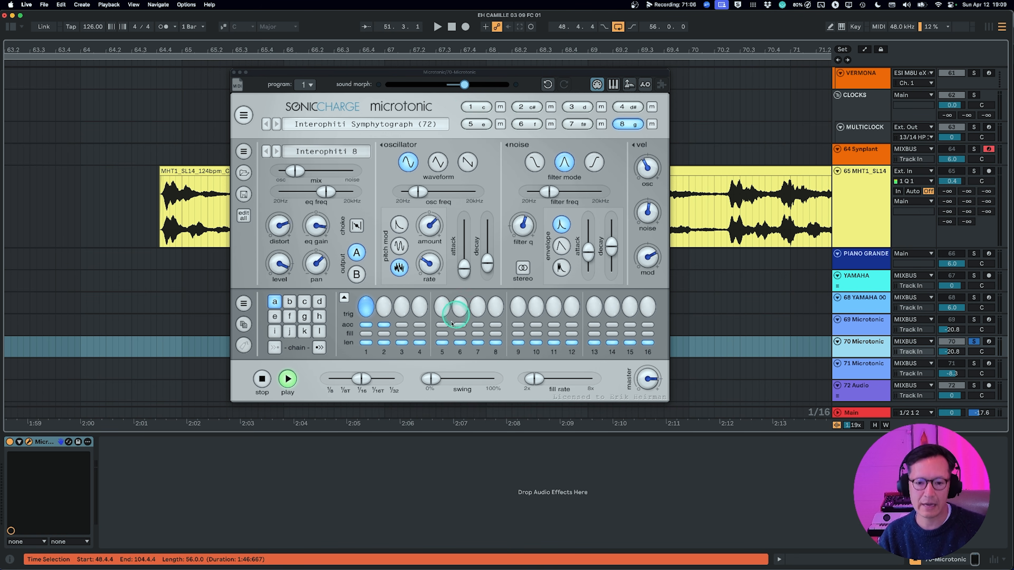
{"action": "key", "text": "space"}
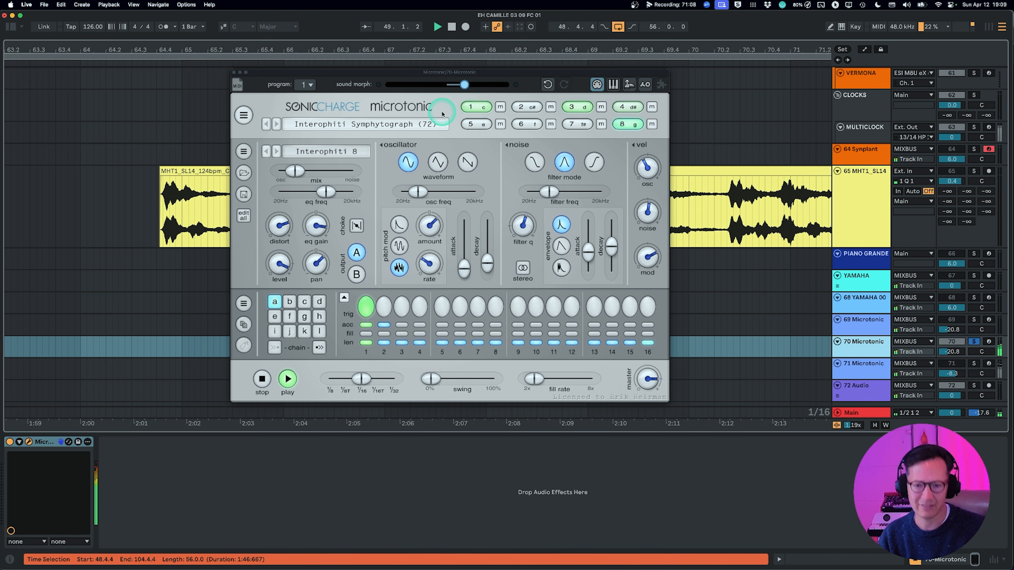
{"action": "left_click", "coordinate": [490, 113]}
{"action": "left_click", "coordinate": [501, 107], "text": "alt"}
{"action": "left_click", "coordinate": [551, 106], "text": "alt"}
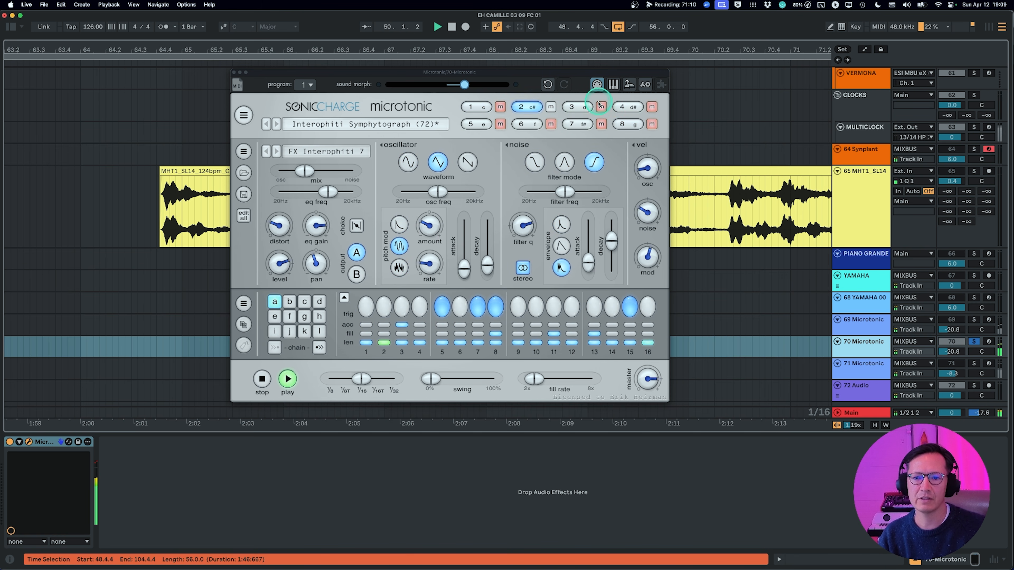
{"action": "left_click", "coordinate": [601, 107], "text": "alt"}
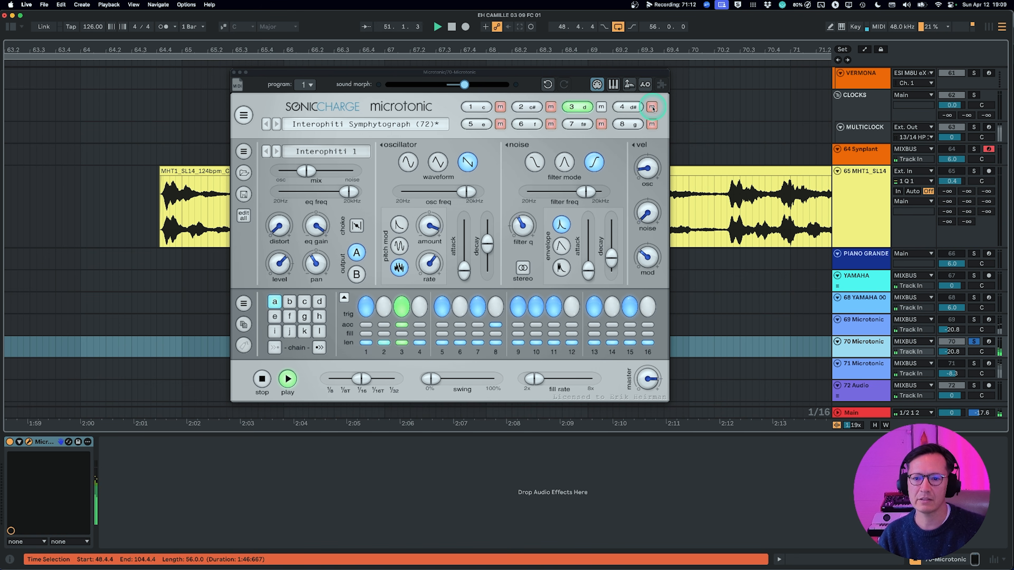
- Activate the triggers on all 16 steps of channel 3, add accents on steps 10 and 13, and play the pattern
{"action": "left_click", "coordinate": [392, 312]}
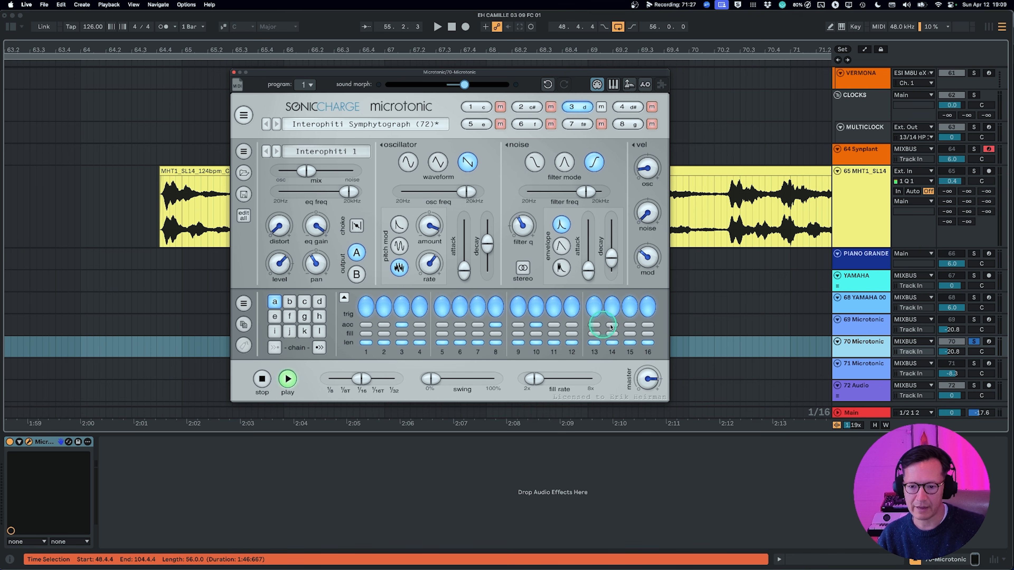
{"action": "key", "text": "space"}
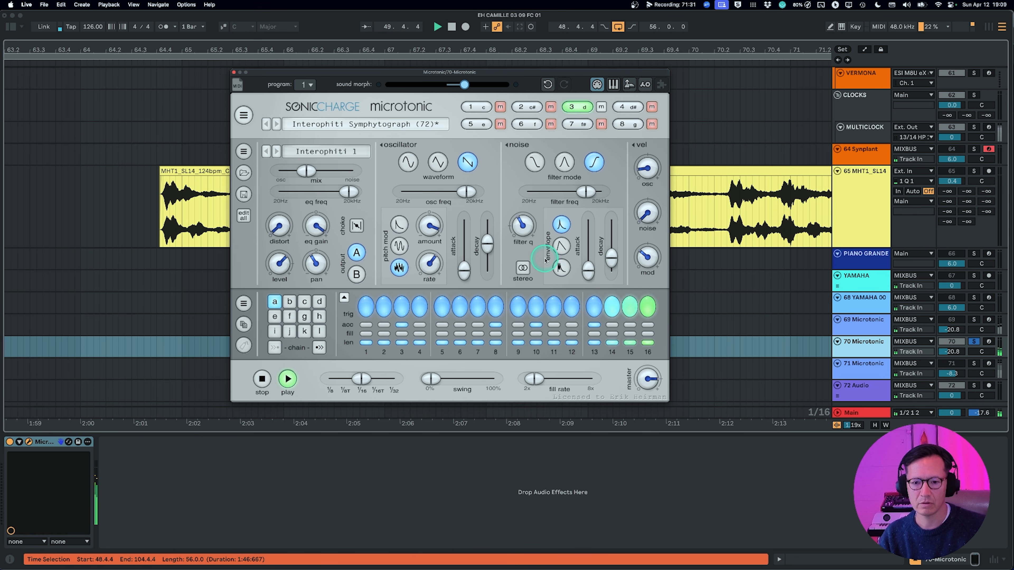
- Raise track 70's volume to -9.7 and unsolo it, and shorten channel 3's oscillator decay in Microtonic
{"action": "left_click_drag", "start_coordinate": [646, 167], "coordinate": [650, 180]}
{"action": "left_click_drag", "start_coordinate": [954, 351], "coordinate": [957, 350]}
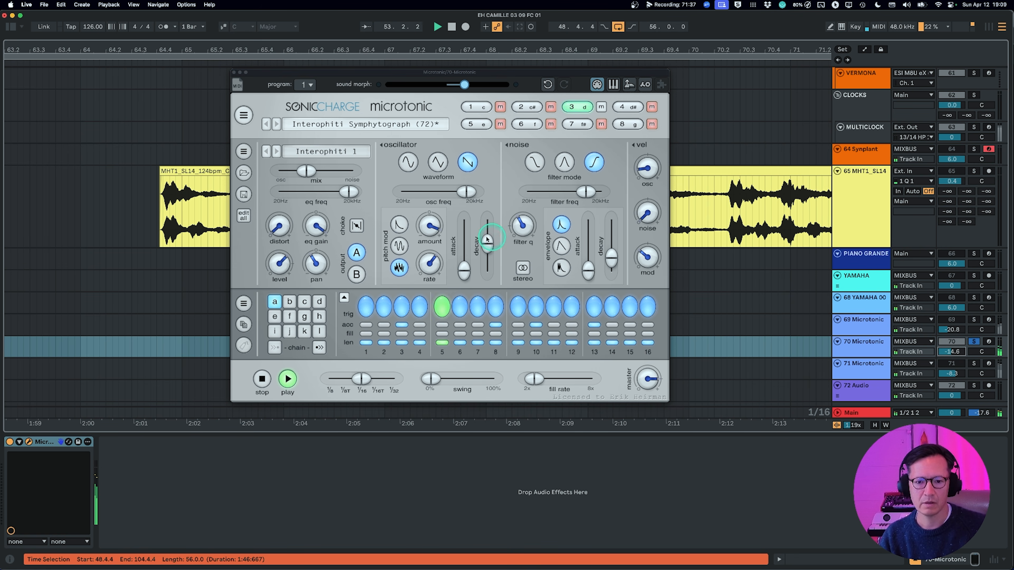
{"action": "left_click", "coordinate": [975, 343]}
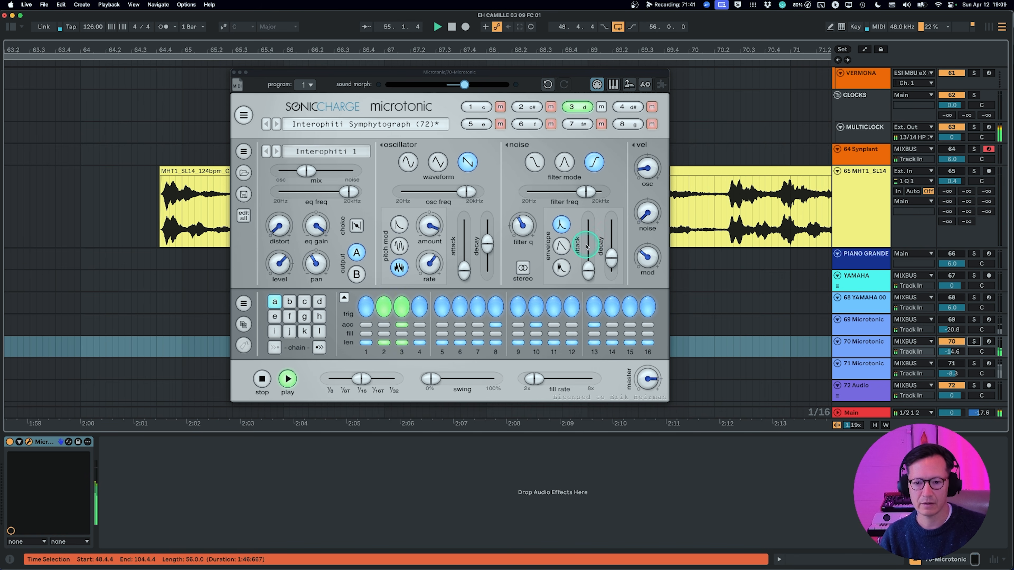
{"action": "left_click_drag", "start_coordinate": [487, 244], "coordinate": [484, 255]}
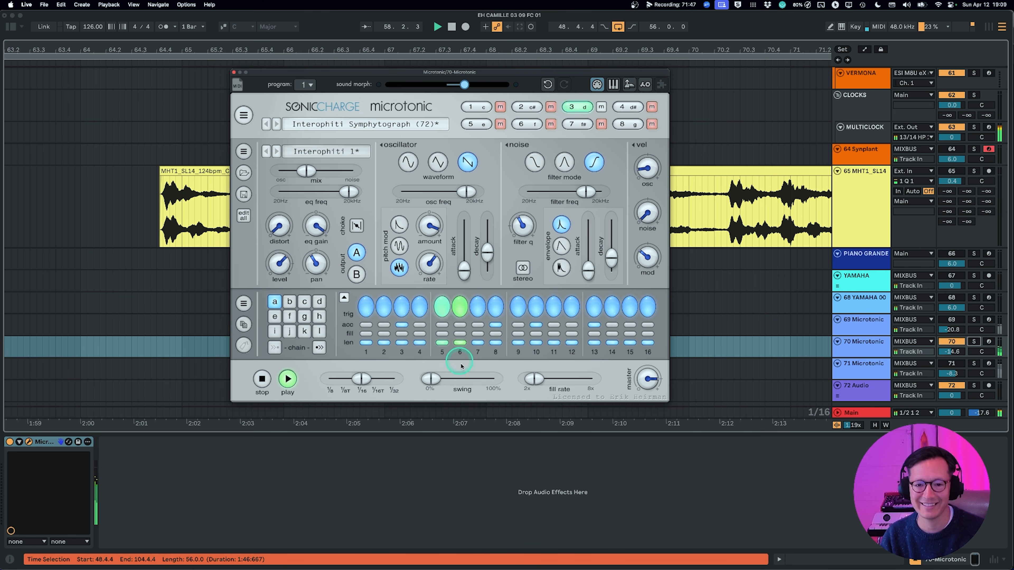
{"action": "left_click_drag", "start_coordinate": [962, 351], "coordinate": [963, 353]}
- Enable stereo noise on channel 3, lengthen its noise decay and fine-tune the noise filter's Q and frequency
{"action": "left_click", "coordinate": [526, 273]}
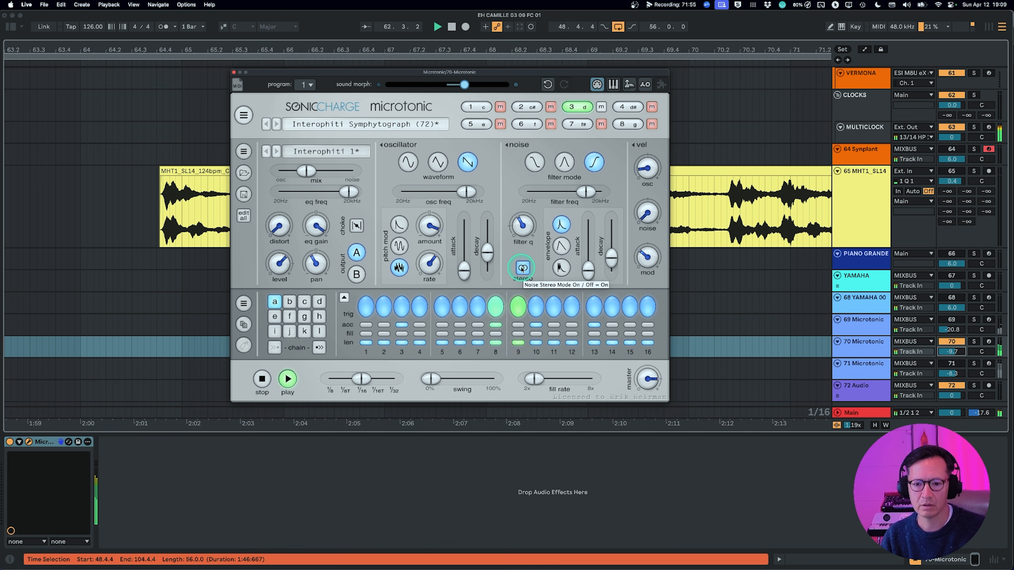
{"action": "mouse_move", "coordinate": [611, 257]}
{"action": "left_mouse_down"}
{"action": "mouse_move", "coordinate": [609, 239]}
{"action": "mouse_move", "coordinate": [610, 249]}
{"action": "left_mouse_up"}
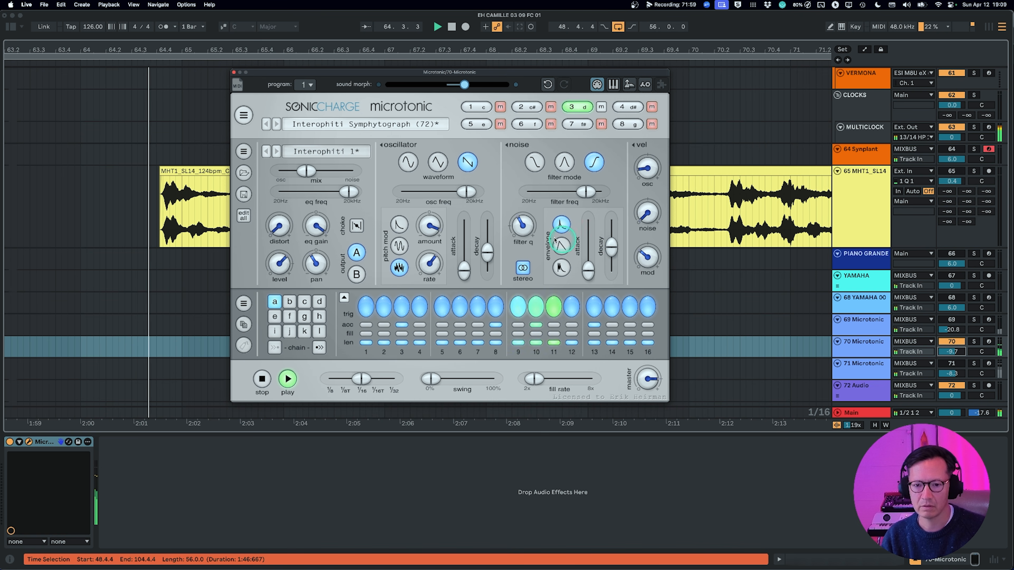
{"action": "left_click_drag", "start_coordinate": [521, 226], "coordinate": [521, 231]}
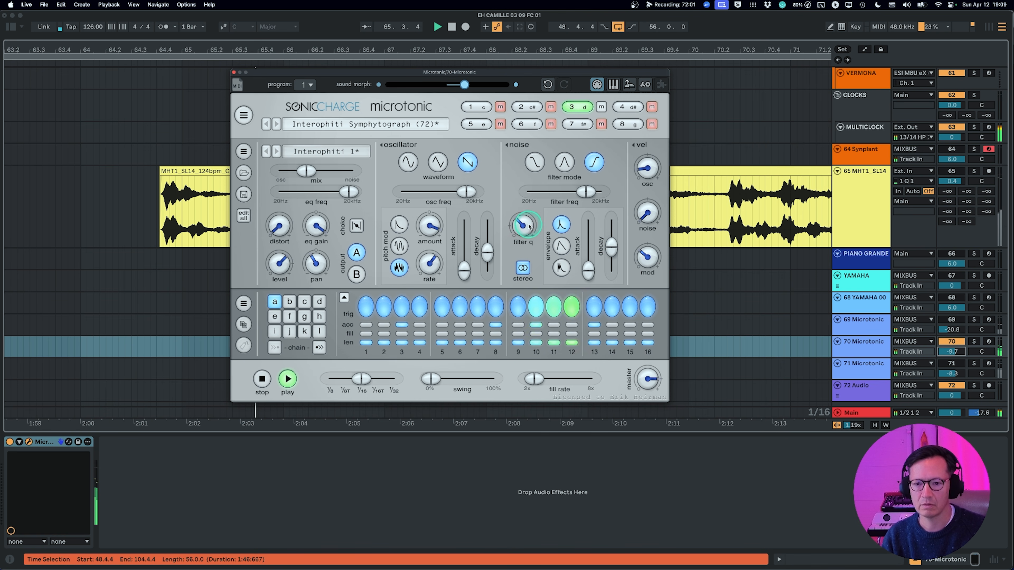
{"action": "mouse_move", "coordinate": [586, 192]}
{"action": "left_mouse_down"}
{"action": "mouse_move", "coordinate": [556, 196]}
{"action": "mouse_move", "coordinate": [588, 196]}
{"action": "left_mouse_up"}
- Give channel 3's noise a band-pass filter and the modulated envelope, raise its velocity sensitivity and fine-tune the noise and oscillator decays
{"action": "left_click", "coordinate": [565, 165]}
{"action": "mouse_move", "coordinate": [611, 246]}
{"action": "left_mouse_down"}
{"action": "mouse_move", "coordinate": [609, 233]}
{"action": "mouse_move", "coordinate": [611, 244]}
{"action": "left_mouse_up"}
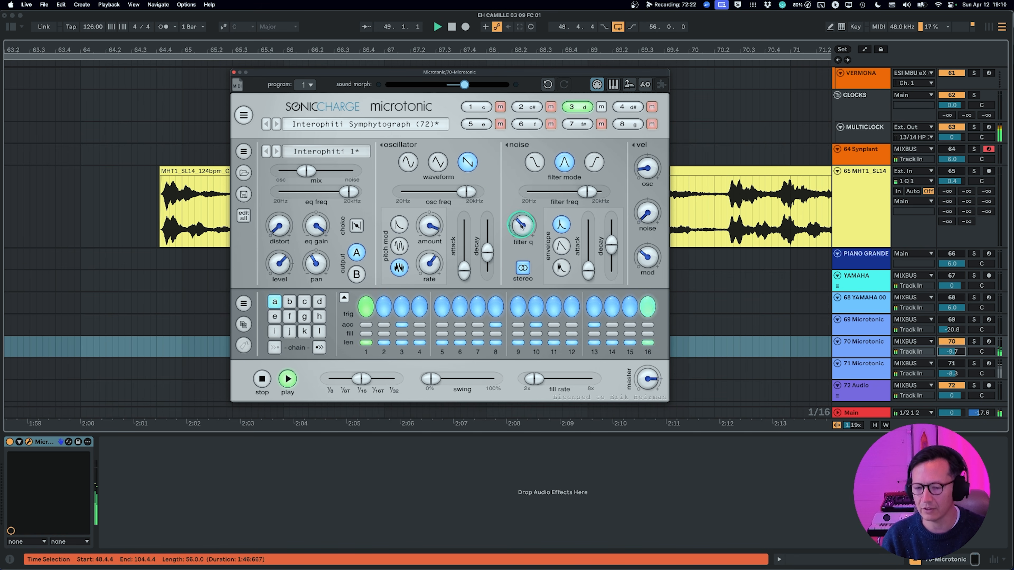
{"action": "left_click_drag", "start_coordinate": [648, 213], "coordinate": [639, 151]}
{"action": "left_click_drag", "start_coordinate": [491, 251], "coordinate": [485, 264]}
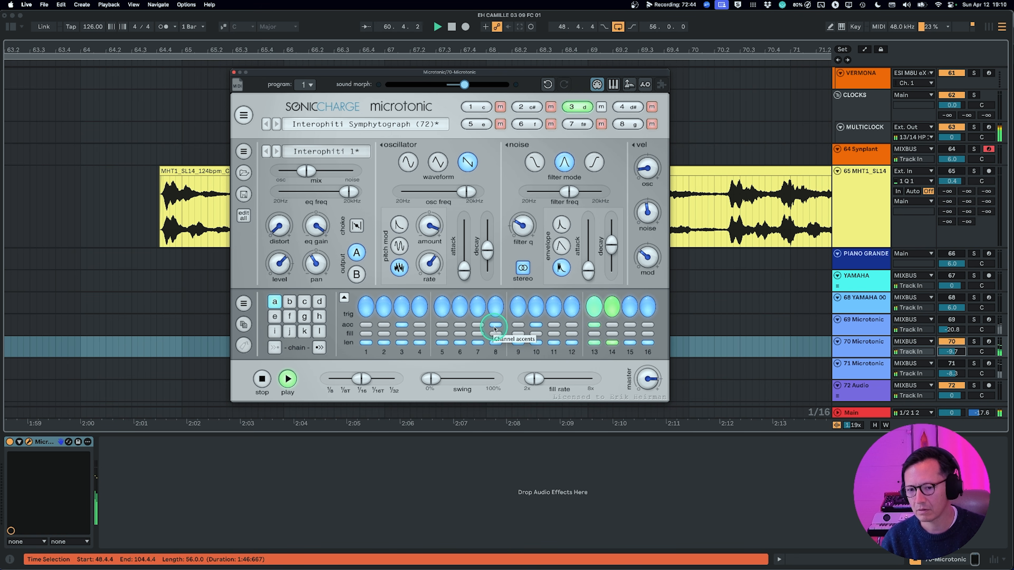
- Move channel 3's accent from step 13 to step 15, trying step 14 along the way
{"action": "left_click", "coordinate": [597, 326]}
{"action": "left_click", "coordinate": [615, 326]}
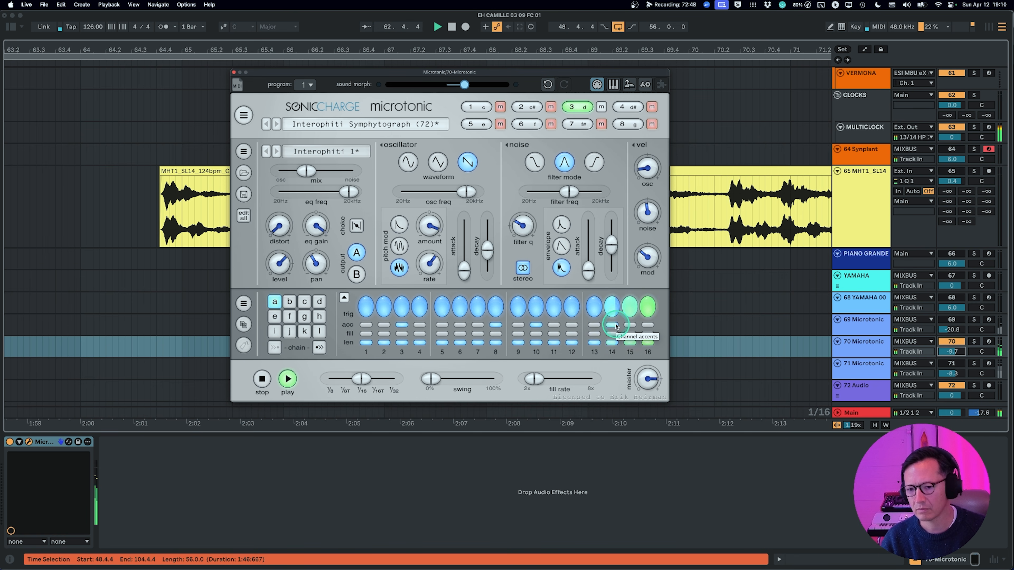
{"action": "left_click", "coordinate": [615, 325]}
{"action": "left_click", "coordinate": [630, 326]}
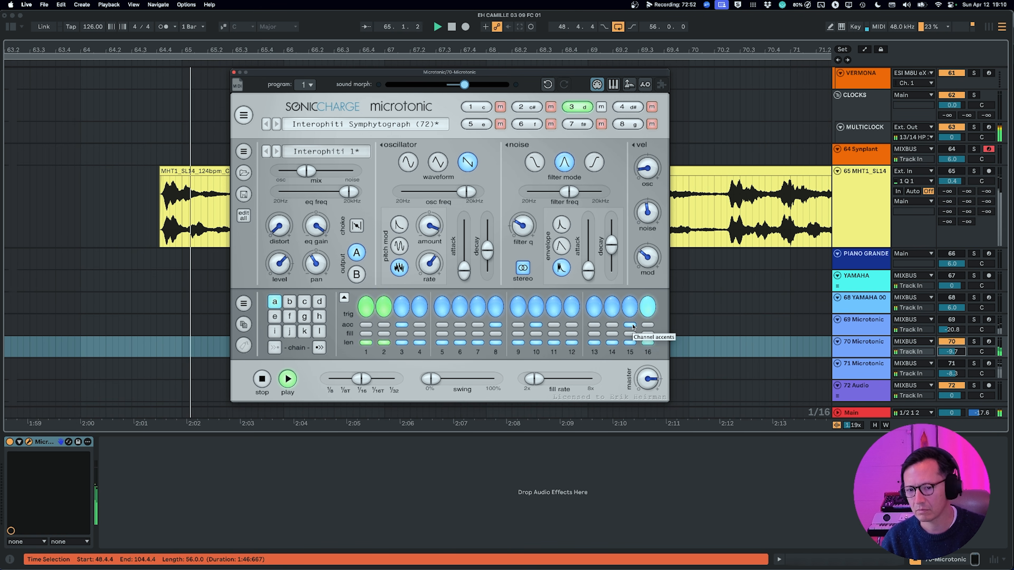
- Lower channel 3's oscillator frequency and slightly lengthen its oscillator decay
{"action": "left_click_drag", "start_coordinate": [494, 257], "coordinate": [493, 257]}
{"action": "mouse_move", "coordinate": [469, 193]}
{"action": "left_mouse_down"}
{"action": "mouse_move", "coordinate": [444, 193]}
{"action": "mouse_move", "coordinate": [458, 194]}
{"action": "left_mouse_up"}
{"action": "left_click_drag", "start_coordinate": [487, 250], "coordinate": [488, 248]}
- Try several low swing amounts on the Microtonic pattern while auditioning it soloed with the kick
{"action": "left_click", "coordinate": [431, 378]}
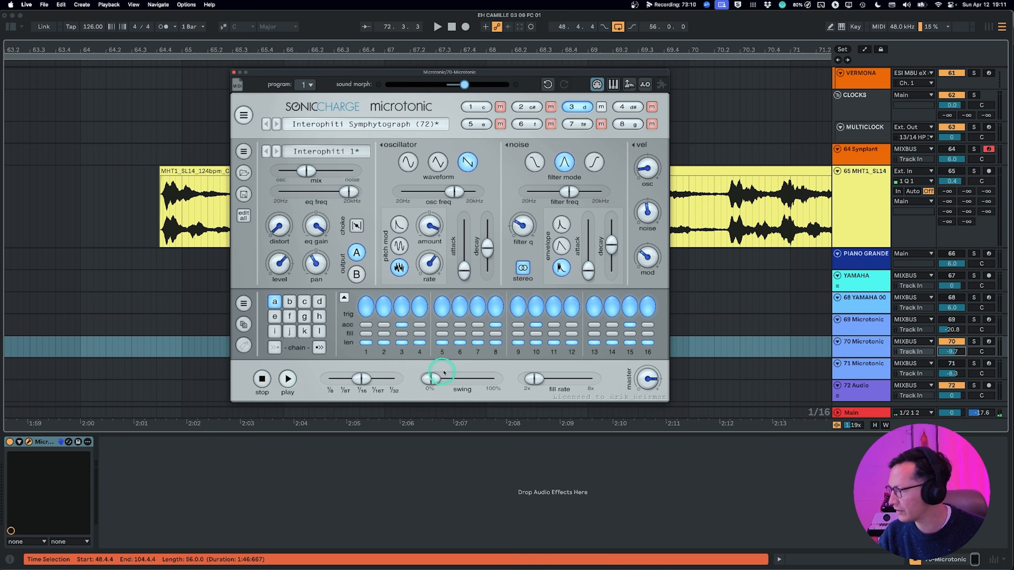
{"action": "mouse_move", "coordinate": [440, 371]}
{"action": "left_mouse_down"}
{"action": "mouse_move", "coordinate": [457, 384]}
{"action": "mouse_move", "coordinate": [442, 388]}
{"action": "left_mouse_up"}
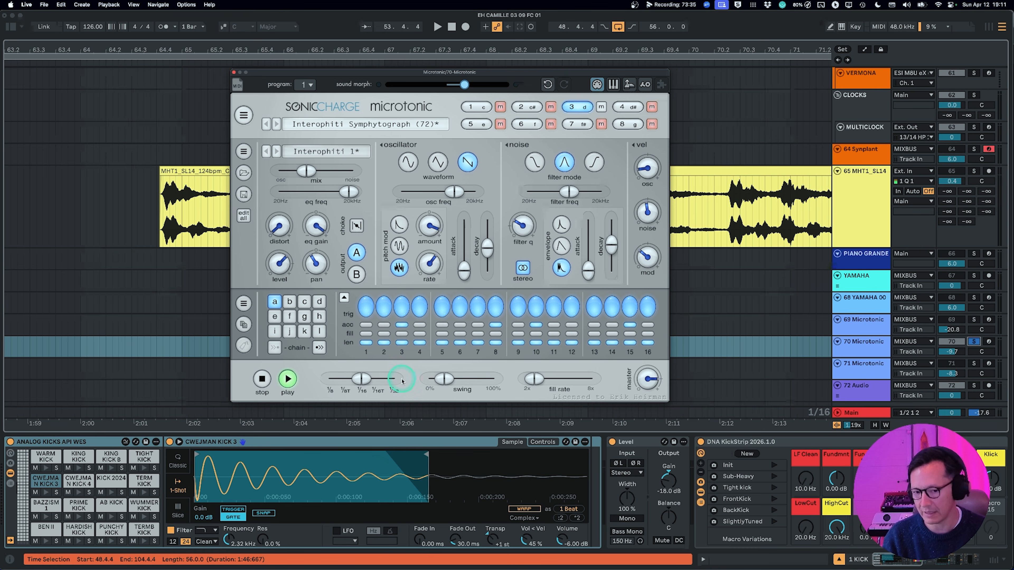
{"action": "left_click_drag", "start_coordinate": [448, 378], "coordinate": [447, 379]}
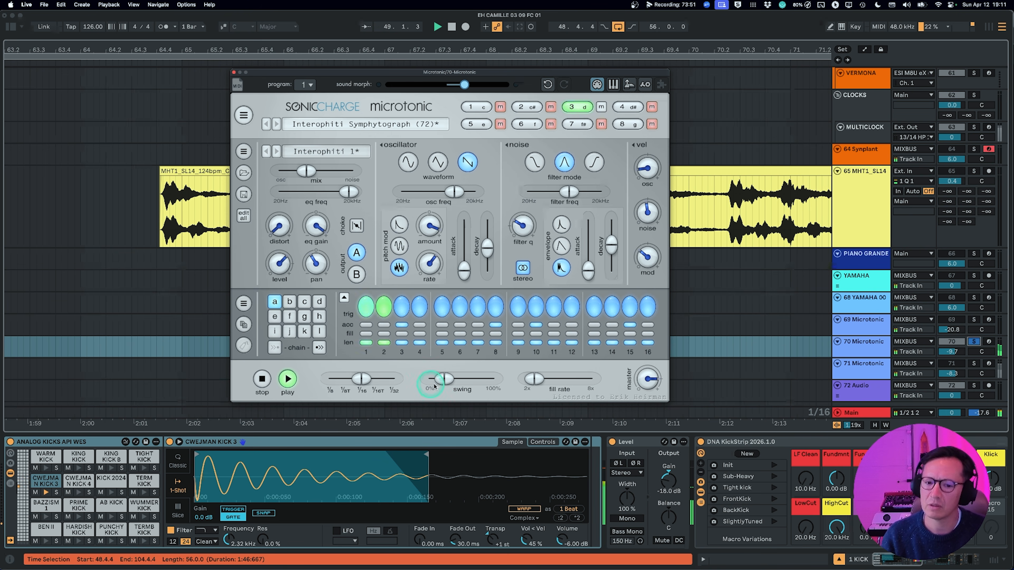
{"action": "left_click_drag", "start_coordinate": [445, 379], "coordinate": [452, 383]}
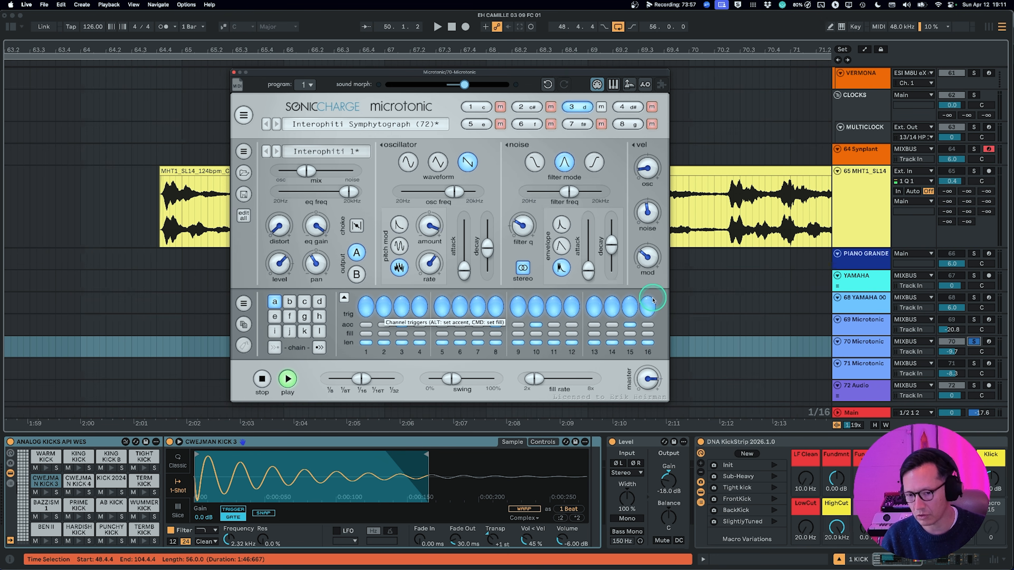
{"action": "mouse_move", "coordinate": [453, 382]}
{"action": "left_mouse_down"}
{"action": "mouse_move", "coordinate": [490, 382]}
{"action": "mouse_move", "coordinate": [450, 382]}
{"action": "left_mouse_up"}
- Stop playback and clear the solos on track 70 and the 1 KICK track
{"action": "key", "text": "space"}
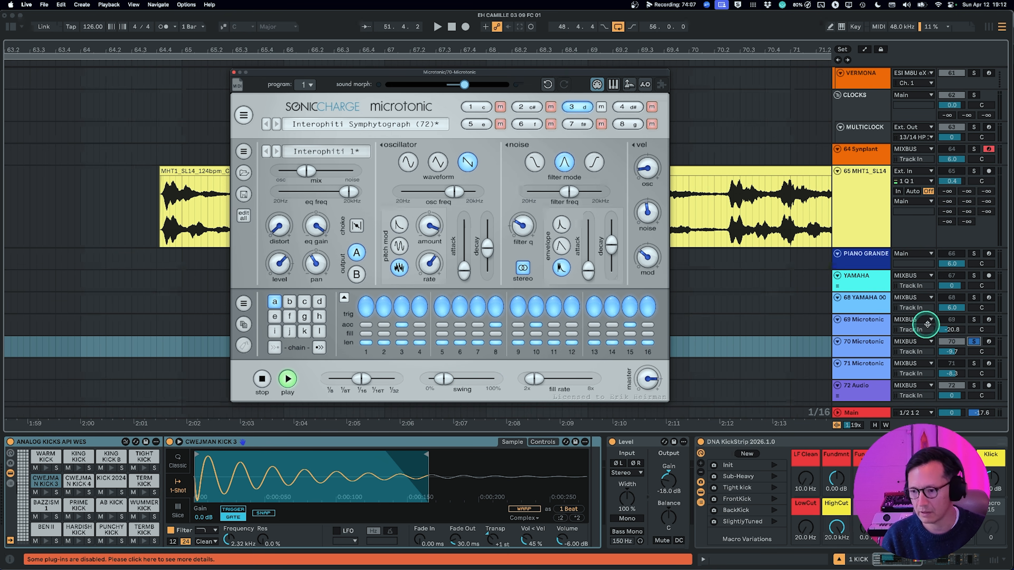
{"action": "left_click", "coordinate": [825, 336]}
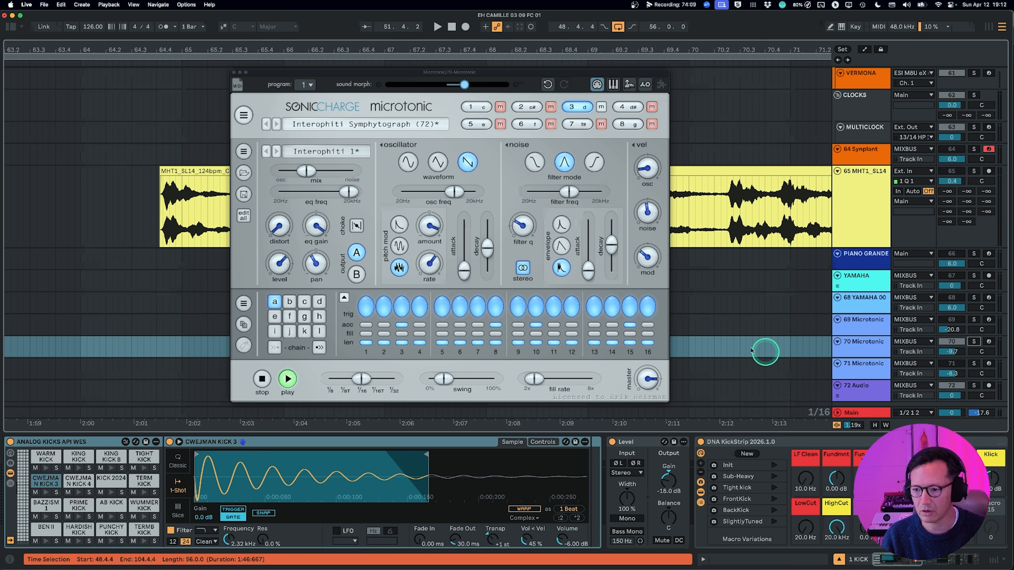
{"action": "scroll", "coordinate": [865, 300], "scroll_direction": "up", "scroll_amount": 20}
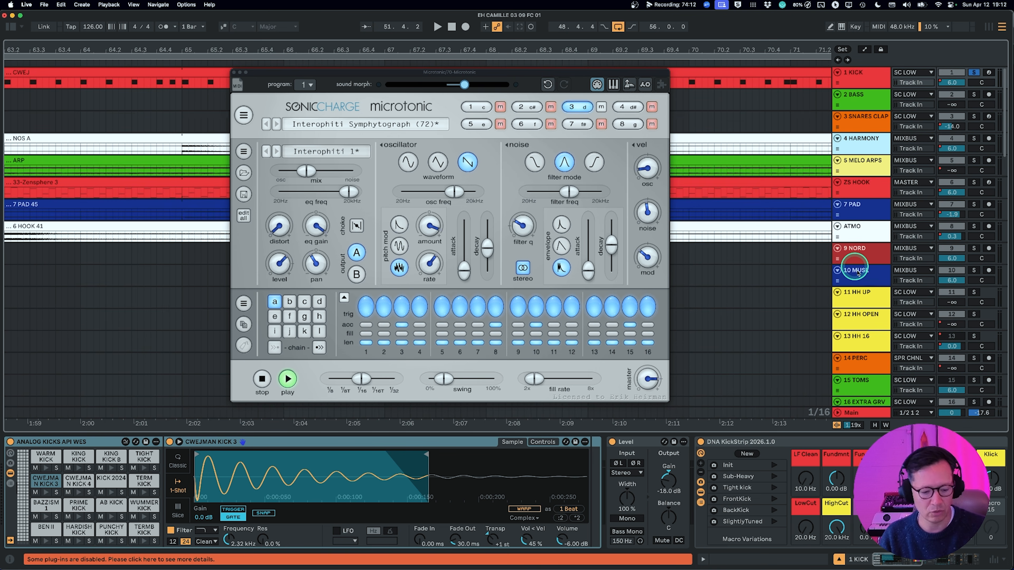
{"action": "scroll", "coordinate": [858, 274], "scroll_direction": "down", "scroll_amount": 20}
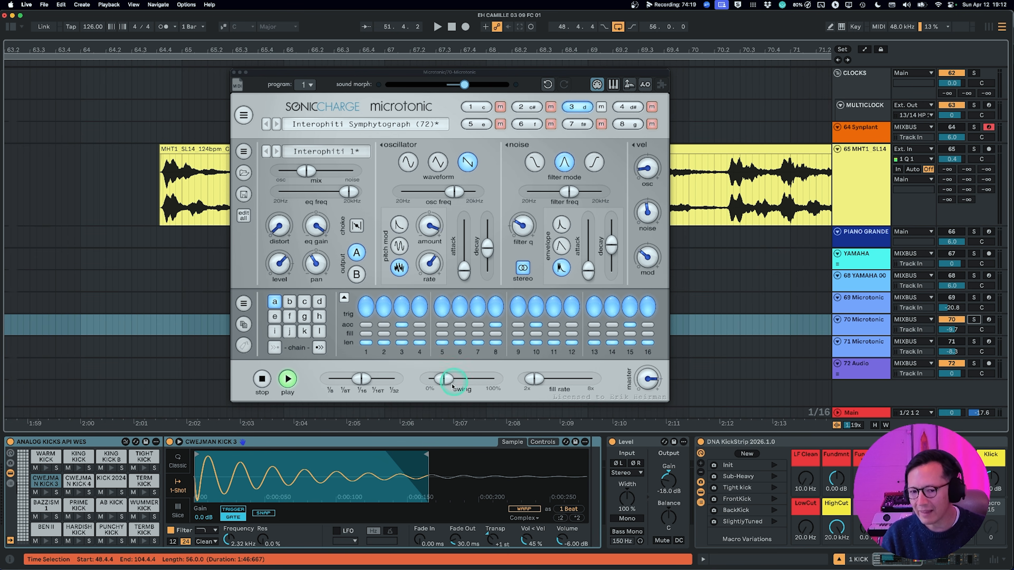
- Play the arrangement, compare the pattern with 19.51% and 0% swing, and settle on a low swing amount between them
{"action": "key", "text": "space"}
{"action": "left_click_drag", "start_coordinate": [443, 379], "coordinate": [445, 383]}
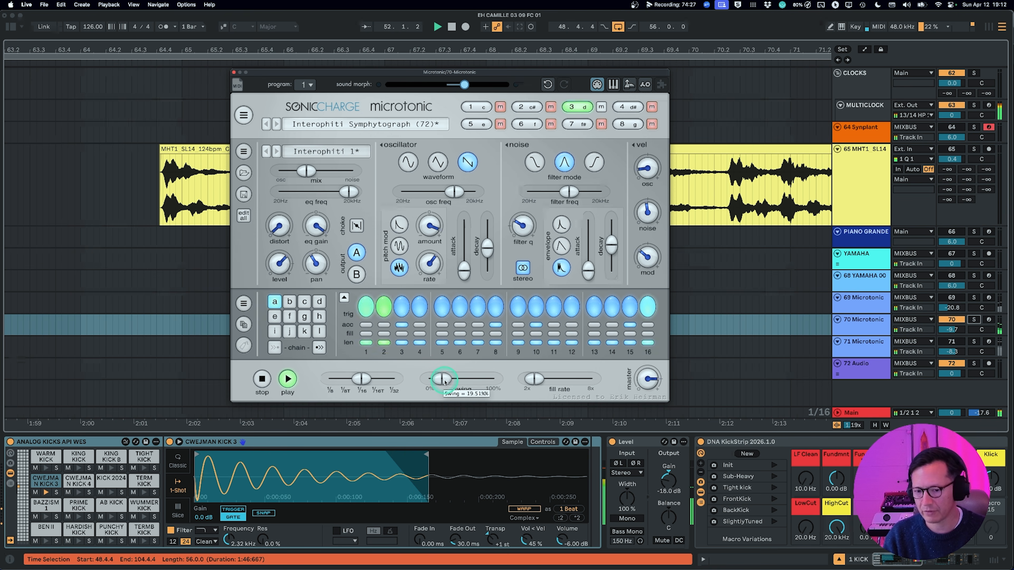
{"action": "left_click_drag", "start_coordinate": [445, 382], "coordinate": [407, 384]}
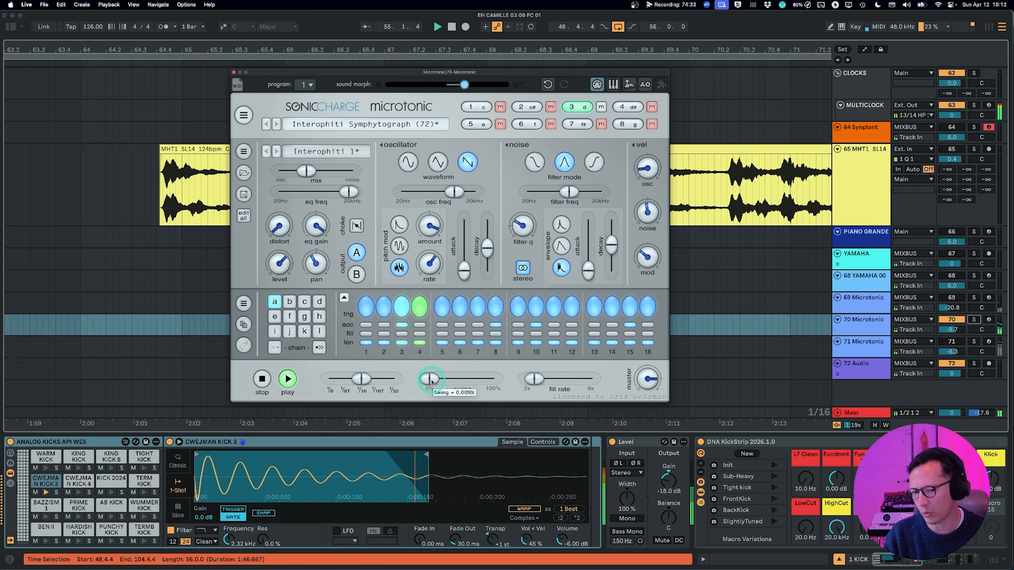
{"action": "left_click_drag", "start_coordinate": [432, 383], "coordinate": [441, 384]}
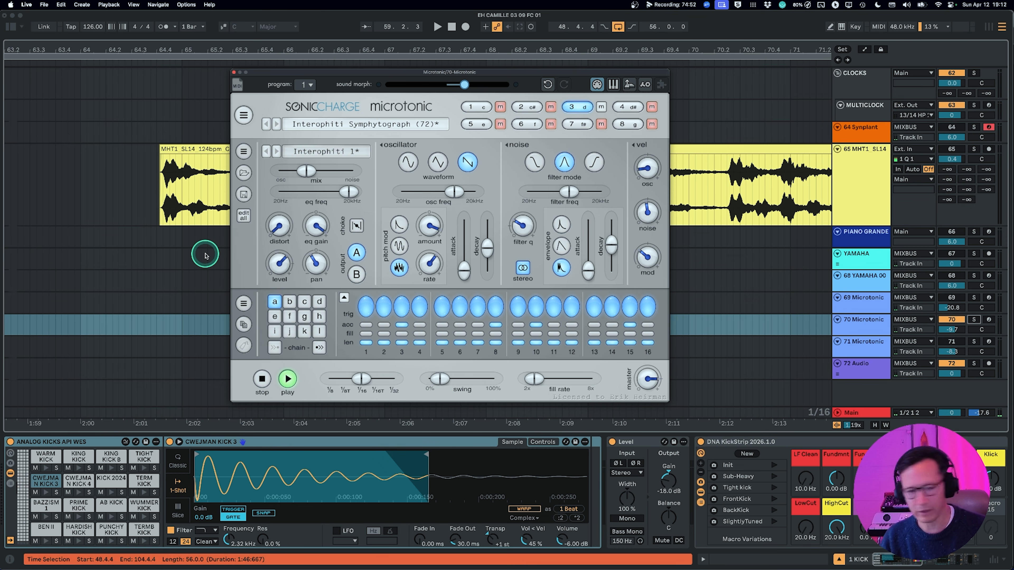
- Lower channel 3's EQ gain, raise its EQ frequency slightly and shift its mix towards noise
{"action": "left_click_drag", "start_coordinate": [316, 226], "coordinate": [310, 303]}
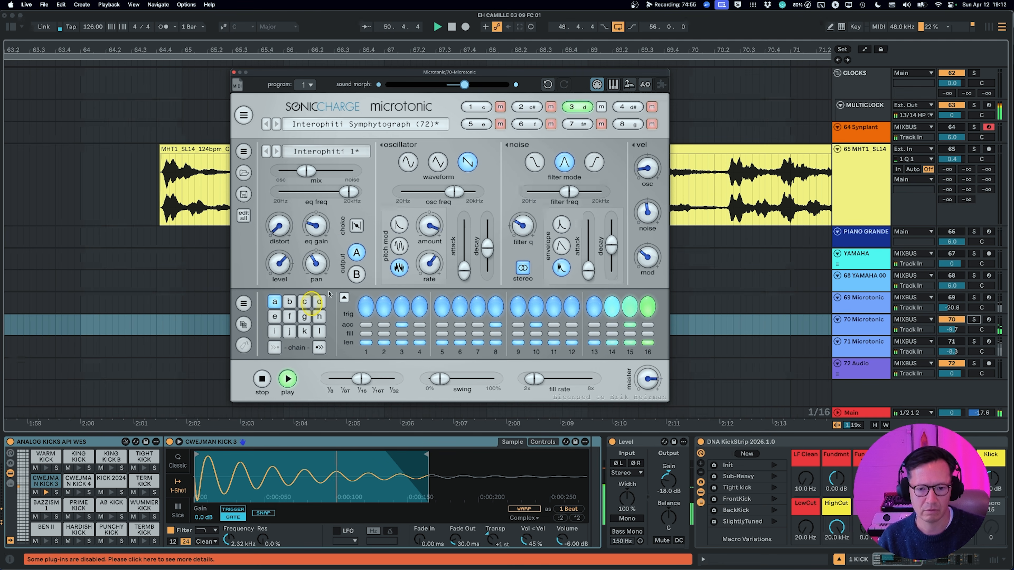
{"action": "mouse_move", "coordinate": [354, 196]}
{"action": "left_mouse_down"}
{"action": "mouse_move", "coordinate": [281, 195]}
{"action": "mouse_move", "coordinate": [352, 196]}
{"action": "mouse_move", "coordinate": [319, 173]}
{"action": "mouse_move", "coordinate": [345, 180]}
{"action": "left_mouse_up"}
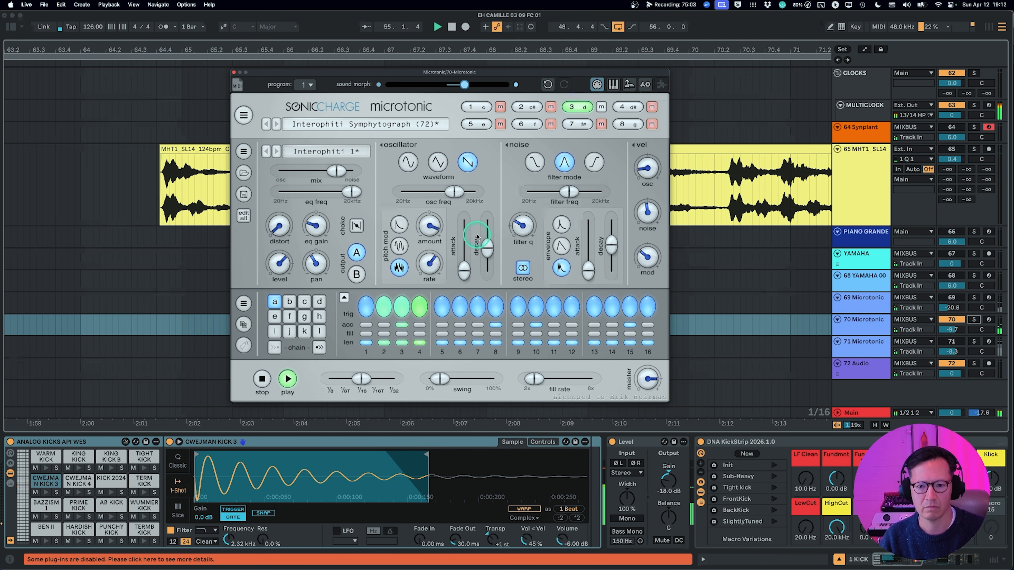
- Switch channel 3's noise to a high-pass filter with the exponential envelope, slightly raising its filter frequency and lengthening its decay
{"action": "left_click_drag", "start_coordinate": [611, 245], "coordinate": [612, 240]}
{"action": "left_click_drag", "start_coordinate": [567, 191], "coordinate": [575, 196]}
{"action": "left_click", "coordinate": [594, 162]}
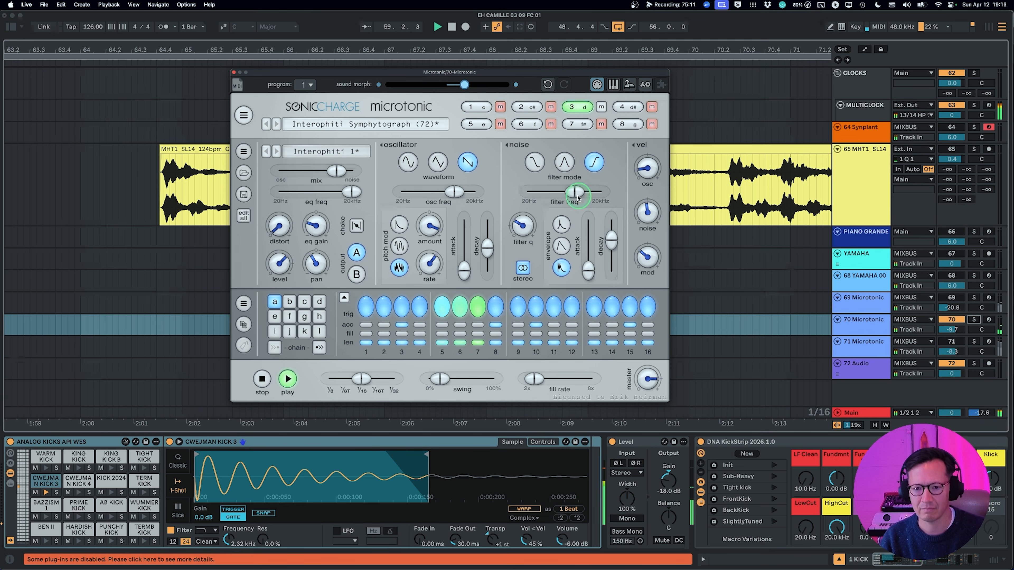
{"action": "mouse_move", "coordinate": [588, 269]}
{"action": "left_mouse_down"}
{"action": "mouse_move", "coordinate": [587, 254]}
{"action": "mouse_move", "coordinate": [585, 282]}
{"action": "left_mouse_up"}
{"action": "left_click", "coordinate": [561, 226]}
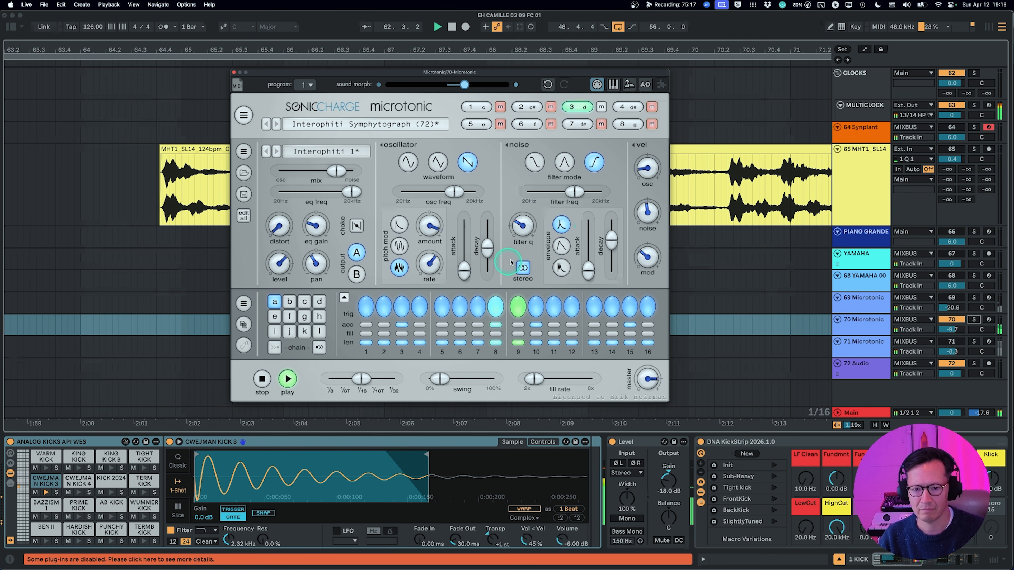
- Shift channel 3's mix back towards the oscillator, lower the noise velocity sensitivity and shorten the noise decay
{"action": "left_click_drag", "start_coordinate": [337, 172], "coordinate": [313, 177]}
{"action": "left_click_drag", "start_coordinate": [647, 214], "coordinate": [634, 239]}
{"action": "left_click_drag", "start_coordinate": [612, 241], "coordinate": [614, 252]}
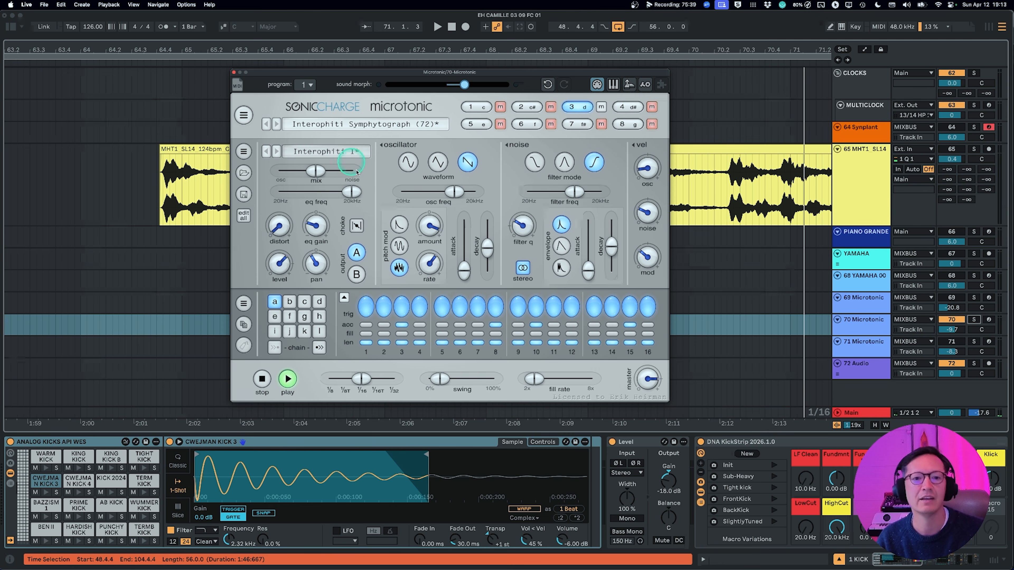
- Place the Microtonic pattern as a MIDI clip on track 70 at 70.1.1, permanently declining the tempo and time signature import
{"action": "mouse_move", "coordinate": [378, 76]}
{"action": "left_mouse_down"}
{"action": "mouse_move", "coordinate": [386, 69]}
{"action": "mouse_move", "coordinate": [362, 68]}
{"action": "left_mouse_up"}
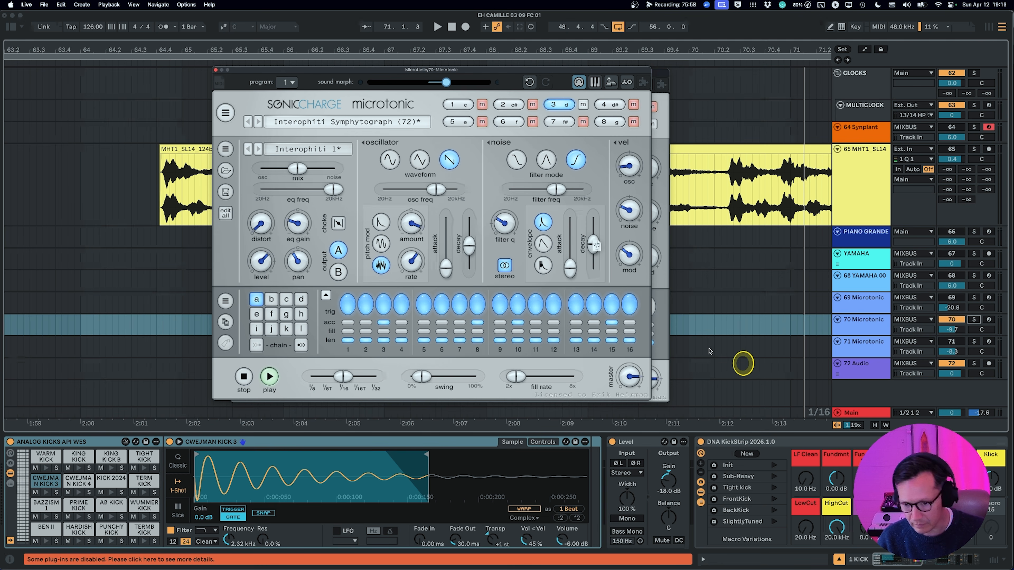
{"action": "left_click_drag", "start_coordinate": [712, 352], "coordinate": [691, 334]}
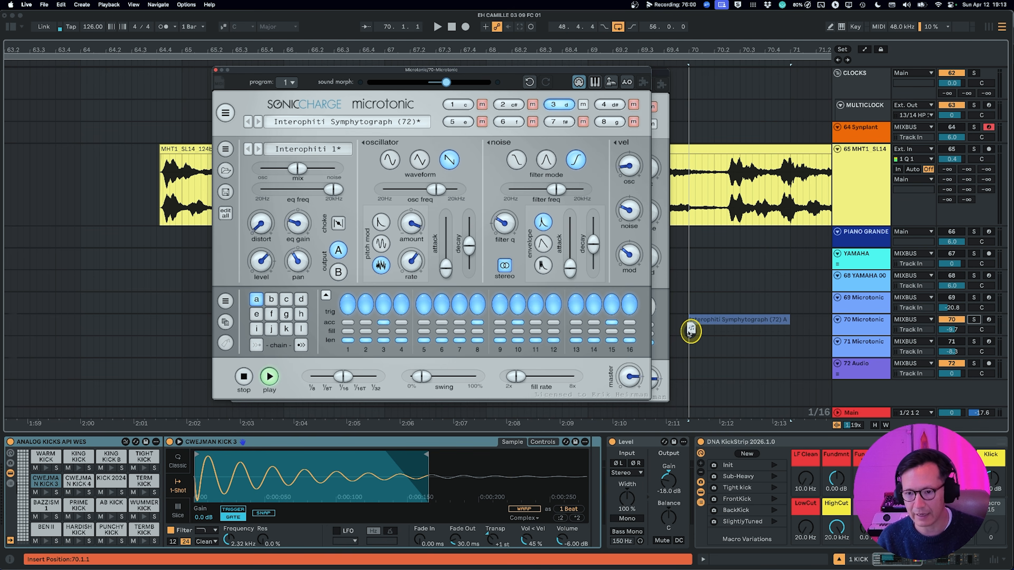
{"action": "left_click_drag", "start_coordinate": [718, 329], "coordinate": [715, 324]}
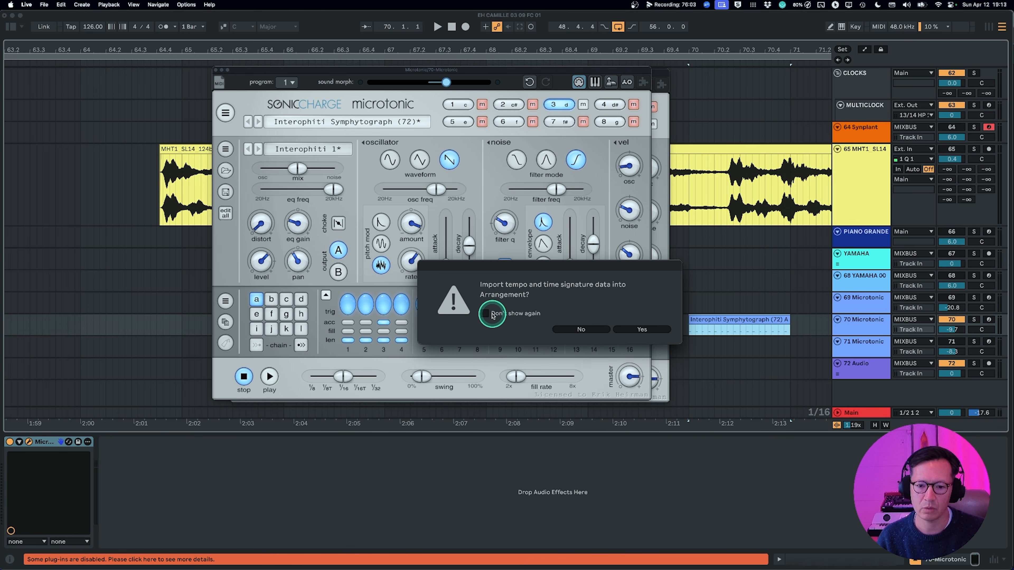
{"action": "left_click", "coordinate": [581, 330]}
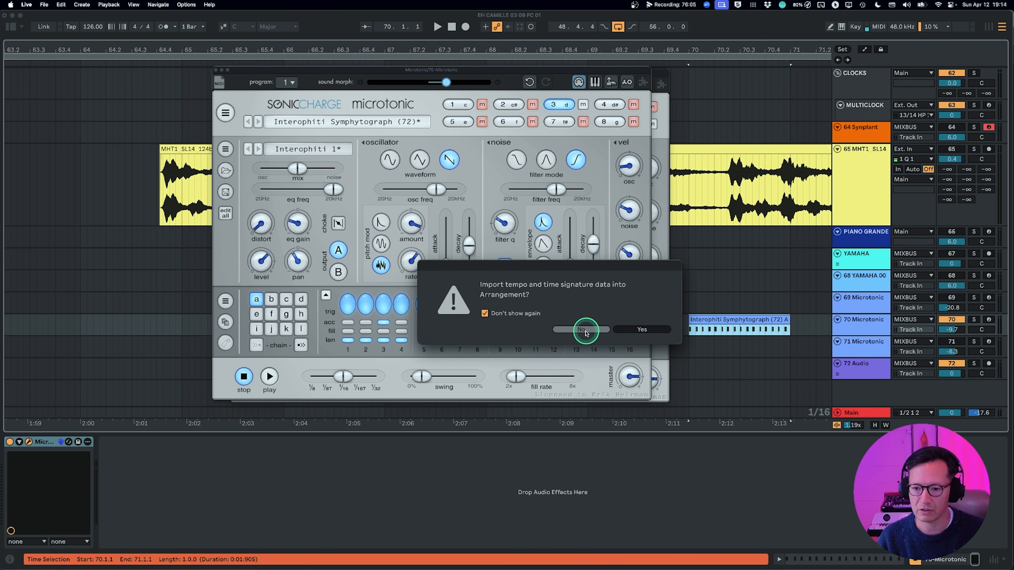
- Open the new Interophiti Symphytograph clip on track 70 to inspect its D1 notes, and play it in the arrangement
{"action": "double_click", "coordinate": [708, 319]}
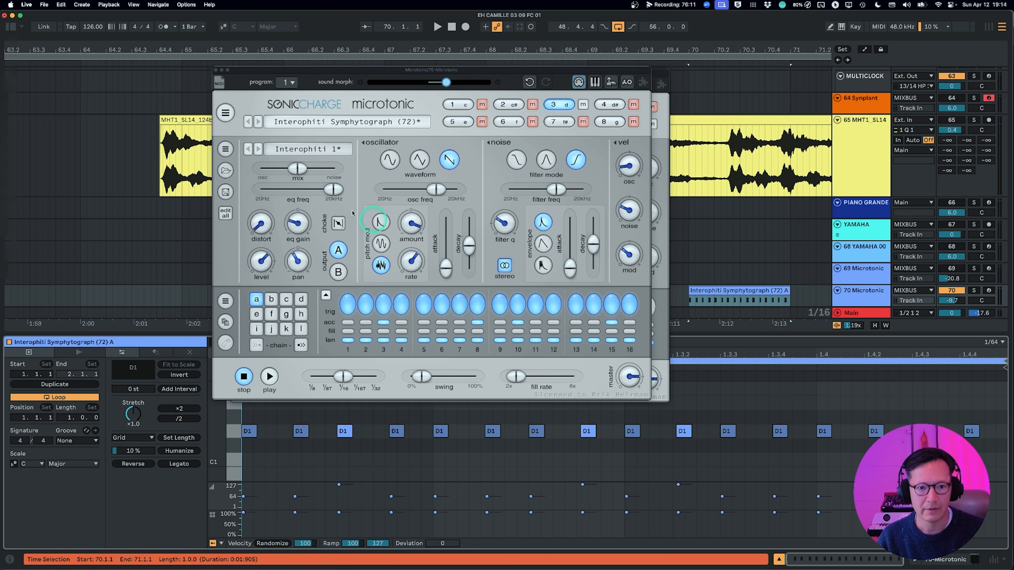
{"action": "left_click", "coordinate": [243, 377]}
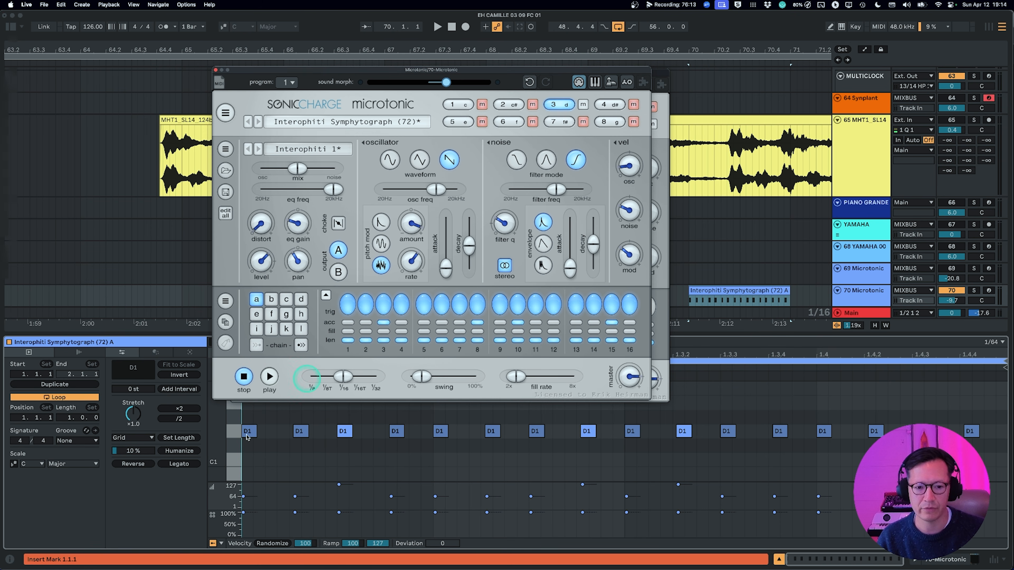
{"action": "left_click", "coordinate": [721, 298]}
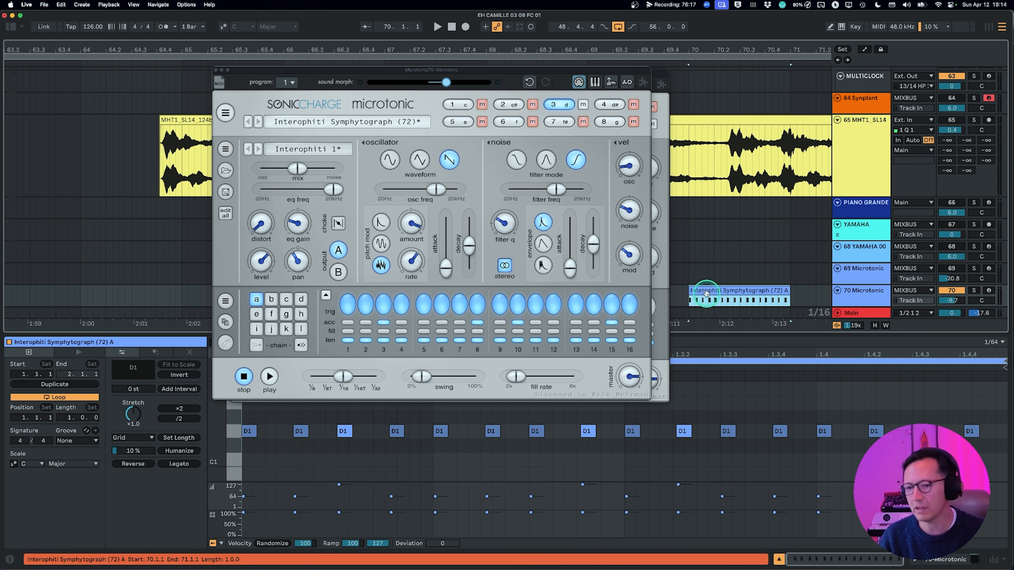
{"action": "key", "text": "space"}
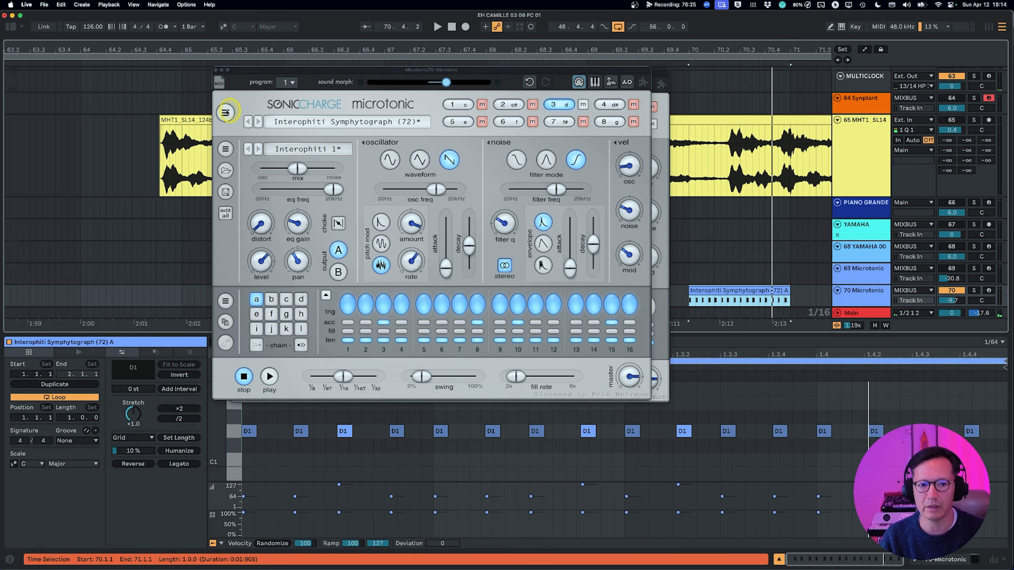
{"action": "left_click", "coordinate": [226, 112]}
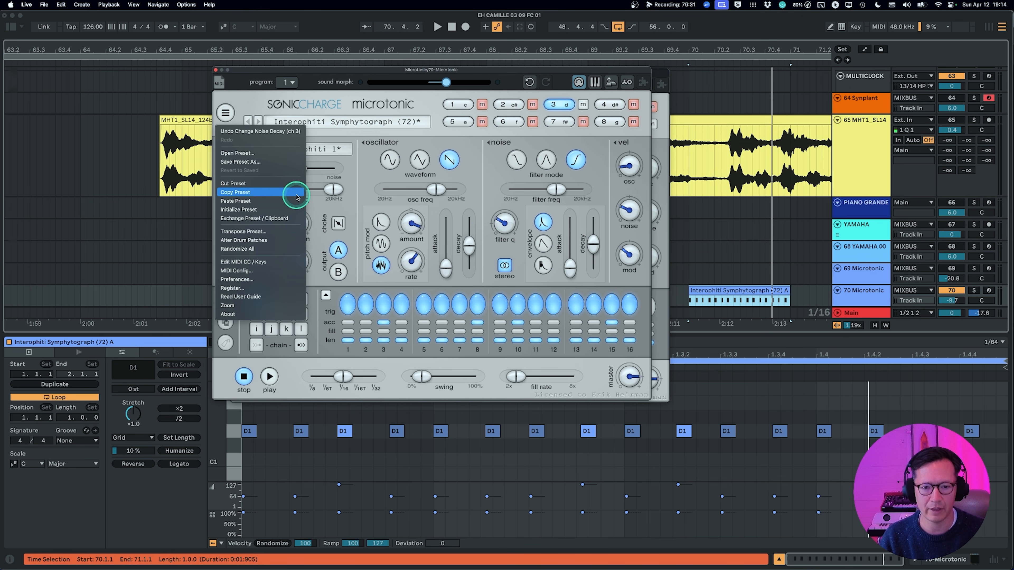
{"action": "left_click", "coordinate": [736, 292]}
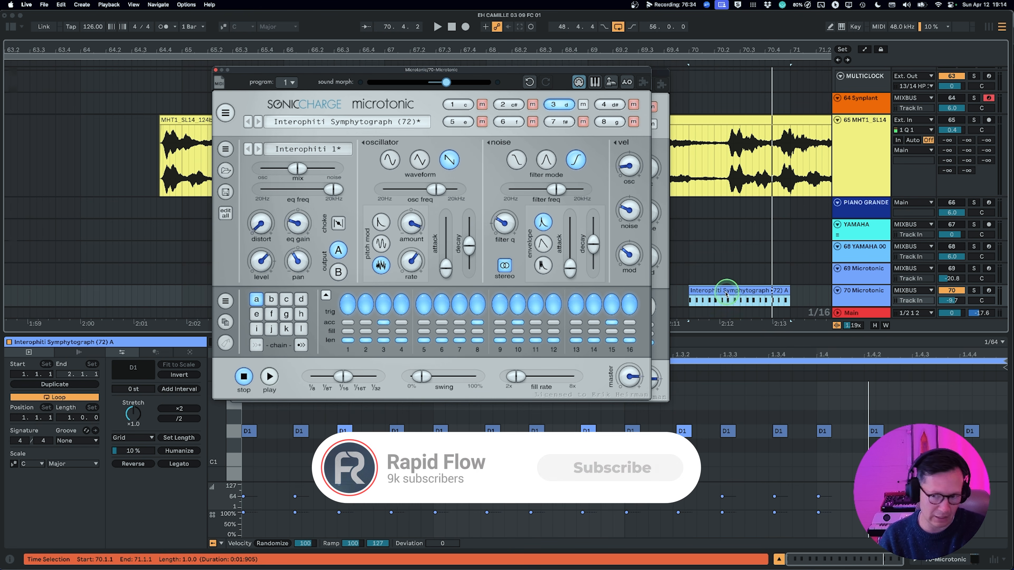
- Start Microtonic's own pattern playback and delete the Interophiti Symphytograph MIDI clip from track 70
{"action": "left_click", "coordinate": [873, 275]}
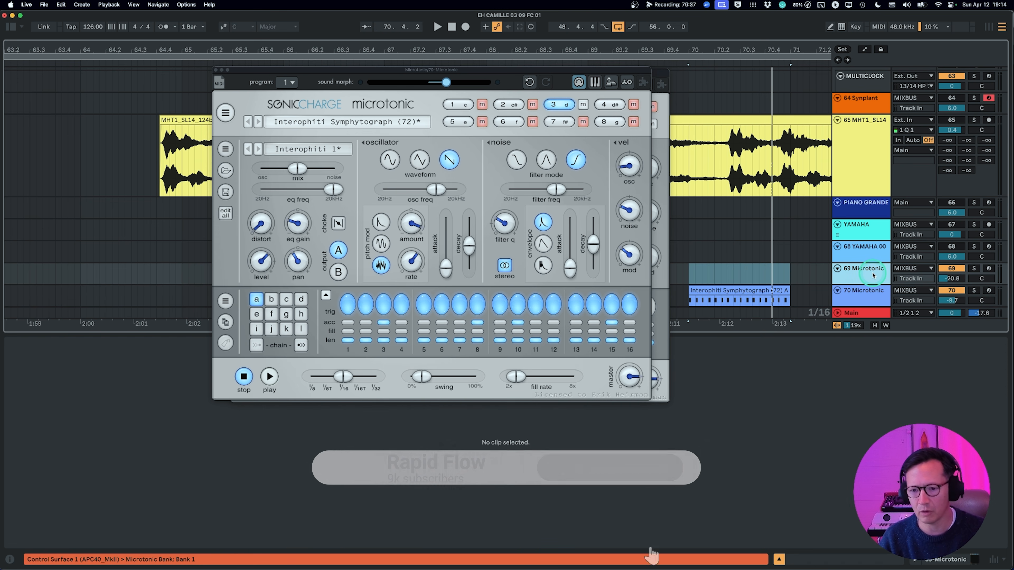
{"action": "left_click", "coordinate": [269, 376]}
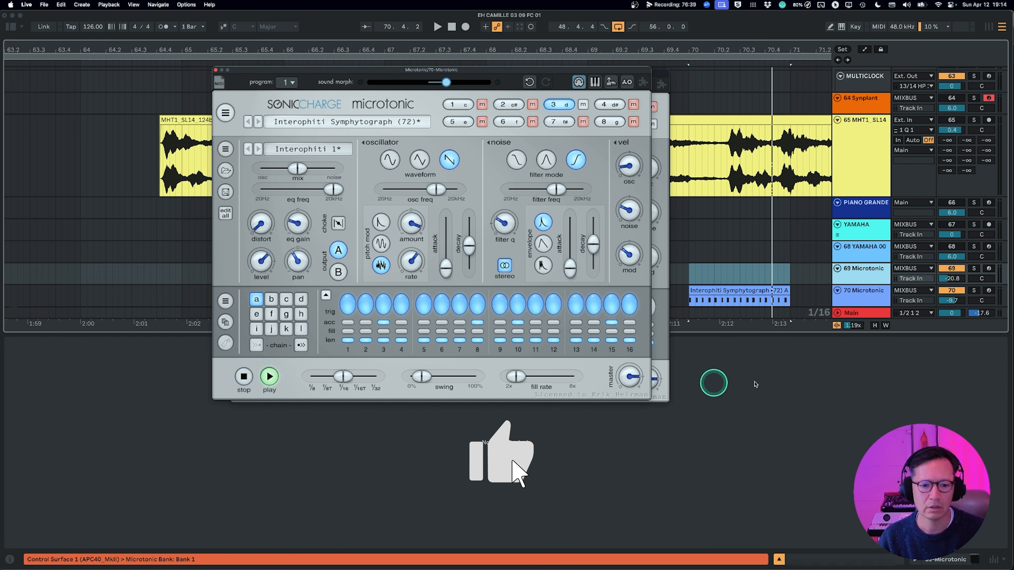
{"action": "left_click", "coordinate": [761, 293]}
{"action": "left_click", "coordinate": [761, 293]}
- With the arrangement playing, raise track 69's volume to -16.5 and slightly raise track 70's volume to balance the two Microtonic parts
{"action": "left_click", "coordinate": [872, 273]}
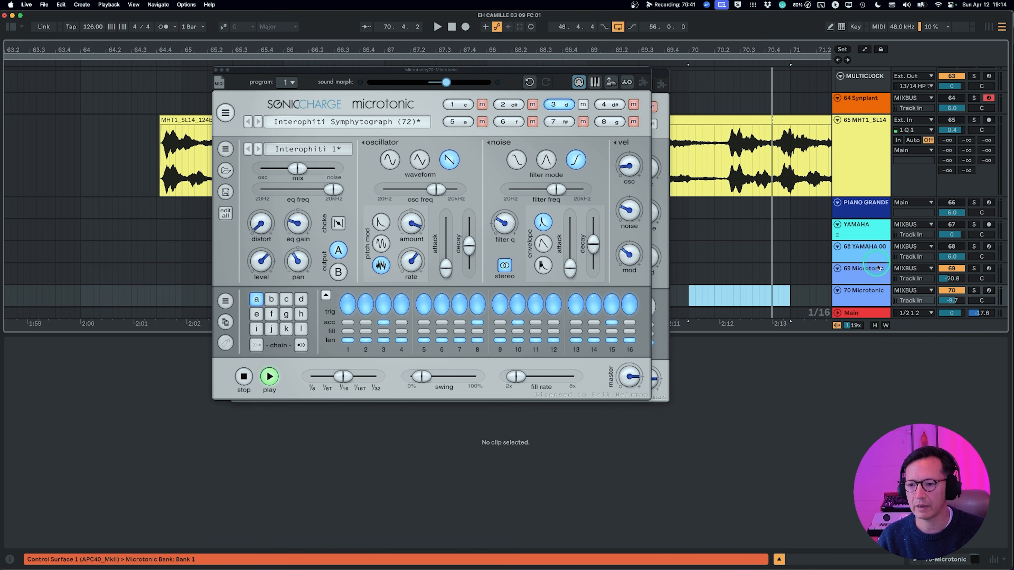
{"action": "left_click_drag", "start_coordinate": [951, 281], "coordinate": [950, 278]}
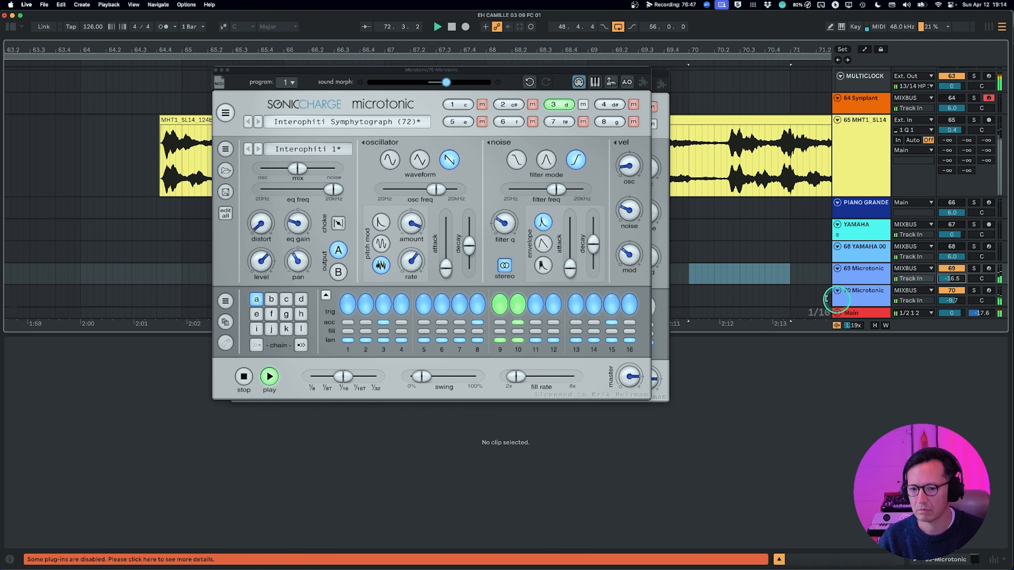
{"action": "left_click_drag", "start_coordinate": [951, 302], "coordinate": [952, 300]}
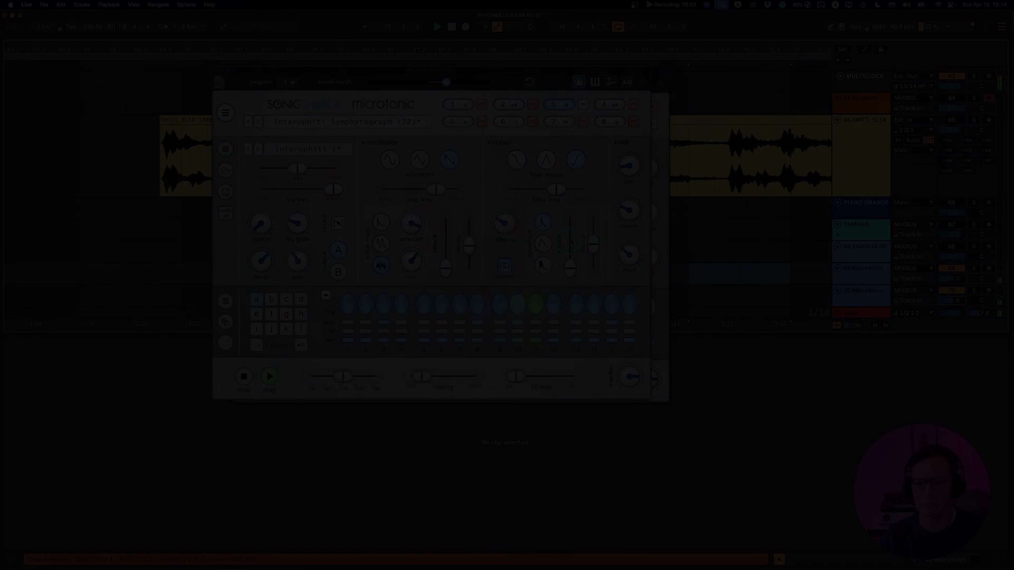